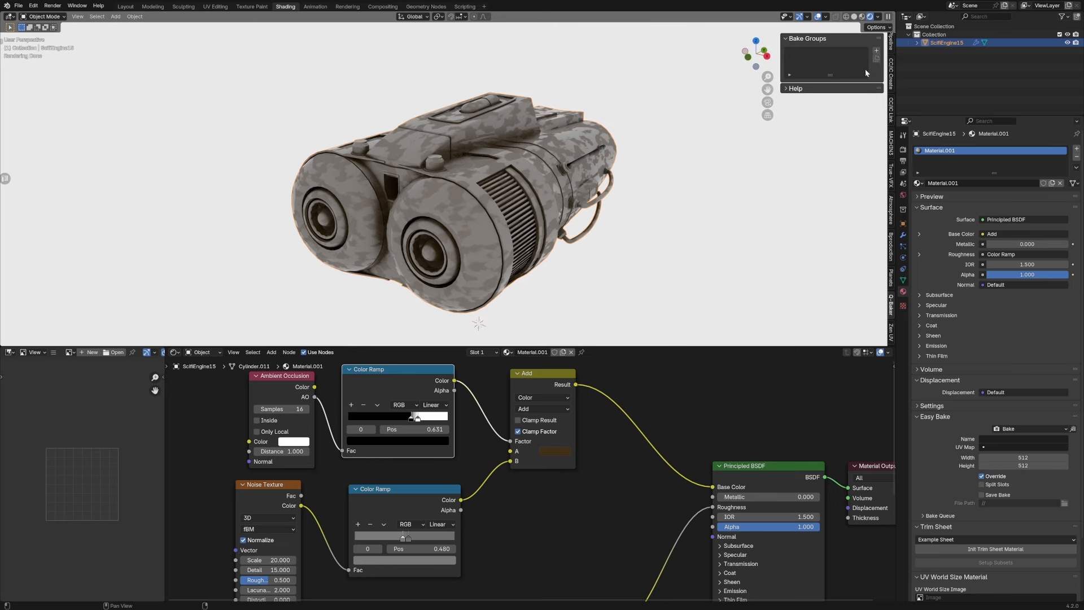
{"action": "scroll", "coordinate": [533, 388], "scroll_direction": "down", "scroll_amount": 1}
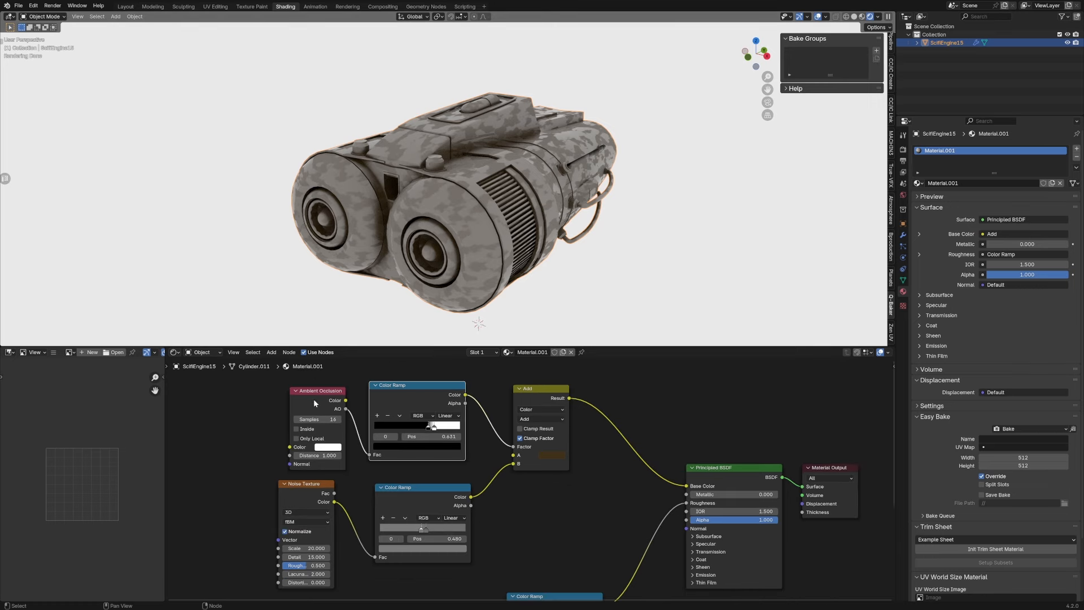
{"action": "left_click_drag", "start_coordinate": [308, 392], "coordinate": [301, 389]}
{"action": "middle_click_drag", "start_coordinate": [402, 396], "coordinate": [399, 380]}
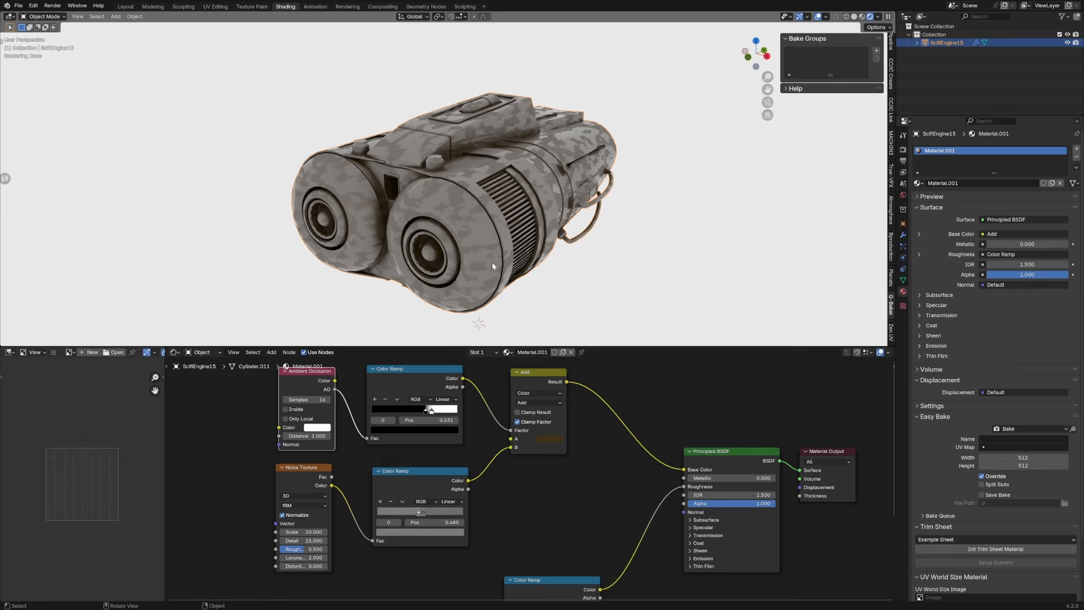
{"action": "middle_click_drag", "start_coordinate": [492, 262], "coordinate": [511, 271]}
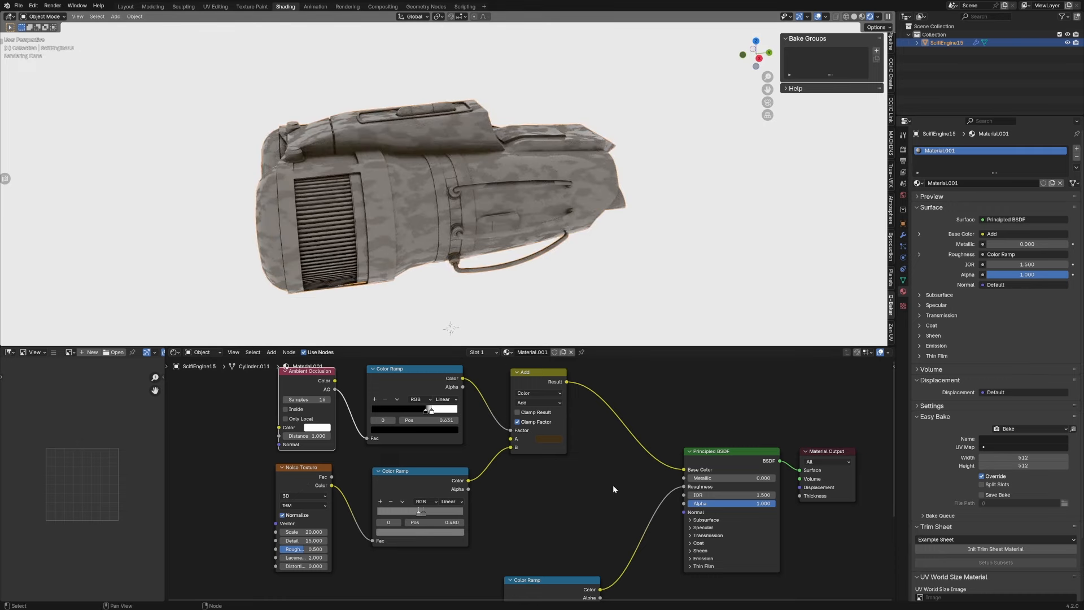
Create a bake group and add the ScifiEngine15 object to it.
{"action": "left_click", "coordinate": [877, 51]}
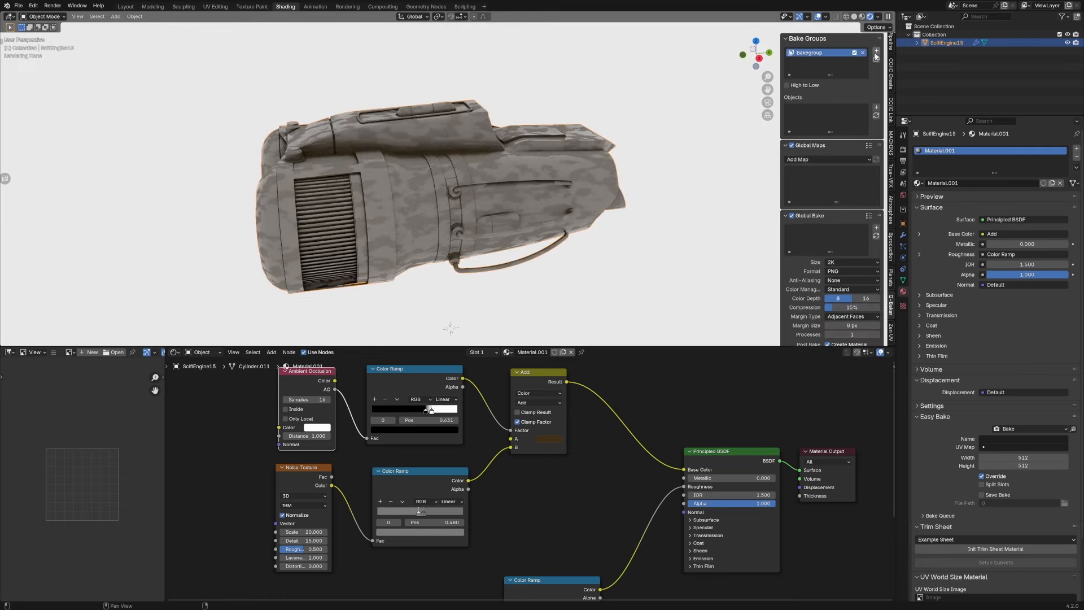
{"action": "left_click", "coordinate": [876, 109]}
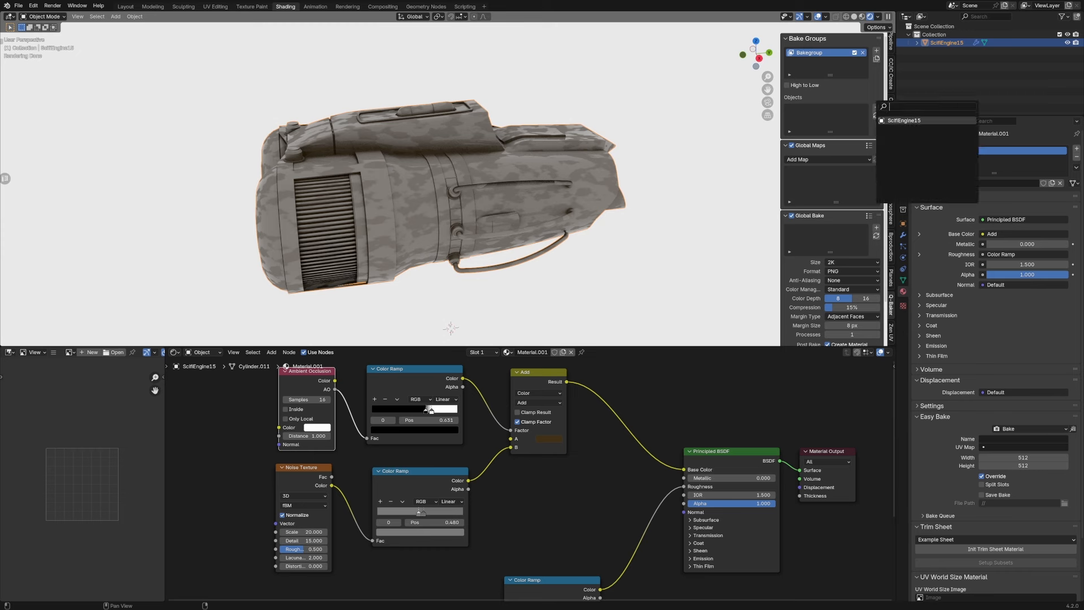
{"action": "left_click", "coordinate": [906, 121]}
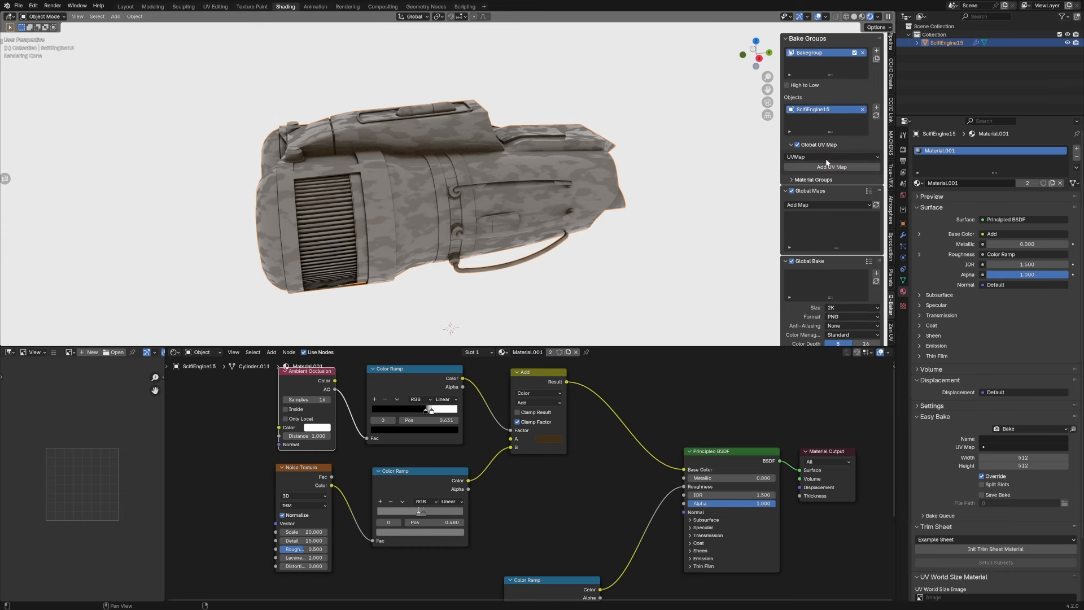
Add Base Color, Glossiness, Normal, Occlusion and Roughness to the bake group's global maps.
{"action": "scroll", "coordinate": [838, 223], "scroll_direction": "down", "scroll_amount": 3}
{"action": "left_click", "coordinate": [866, 153]}
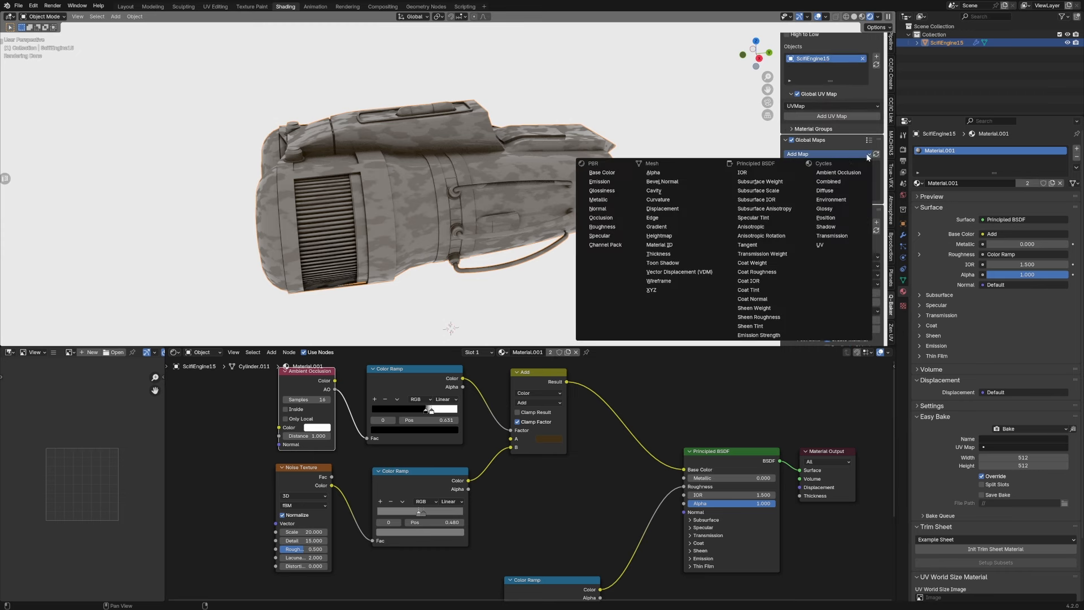
{"action": "left_click", "coordinate": [623, 174]}
{"action": "left_click", "coordinate": [811, 153]}
{"action": "left_click", "coordinate": [620, 191]}
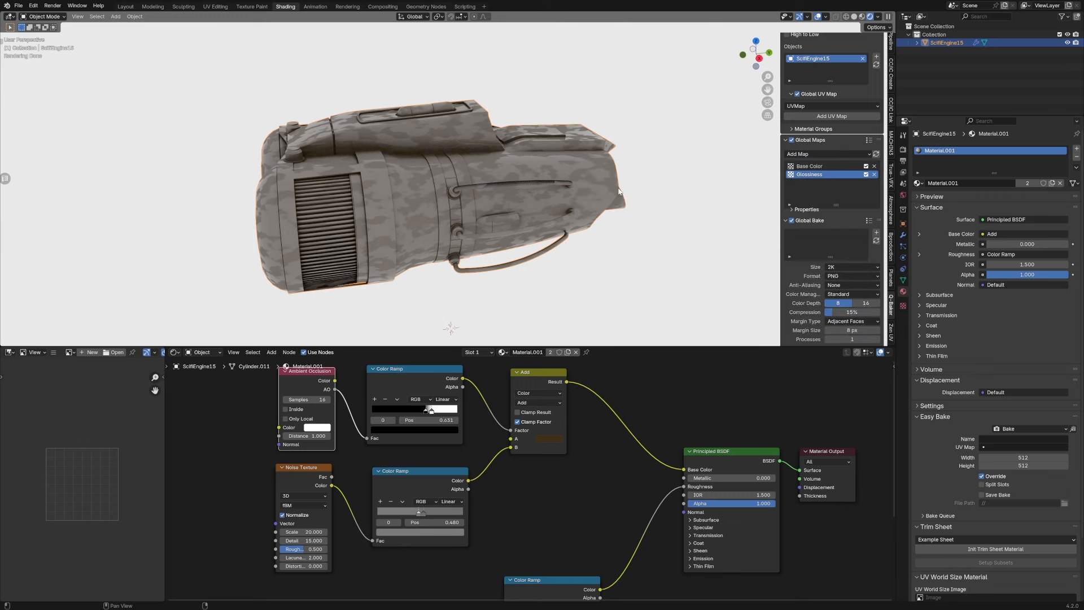
{"action": "left_click", "coordinate": [842, 155]}
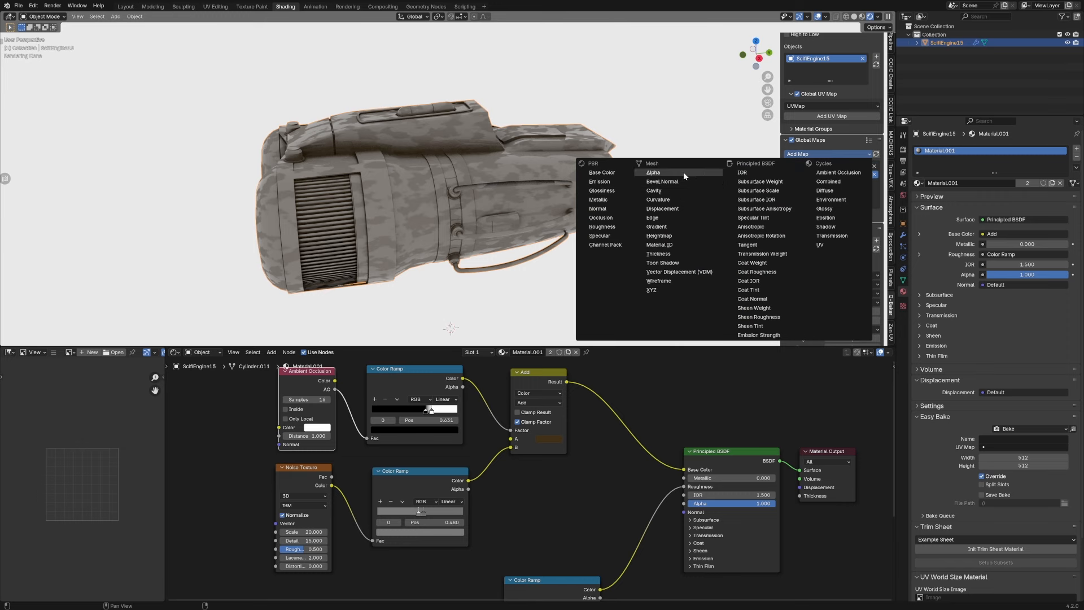
{"action": "left_click", "coordinate": [617, 208]}
{"action": "left_click", "coordinate": [839, 154]}
{"action": "left_click", "coordinate": [621, 217]}
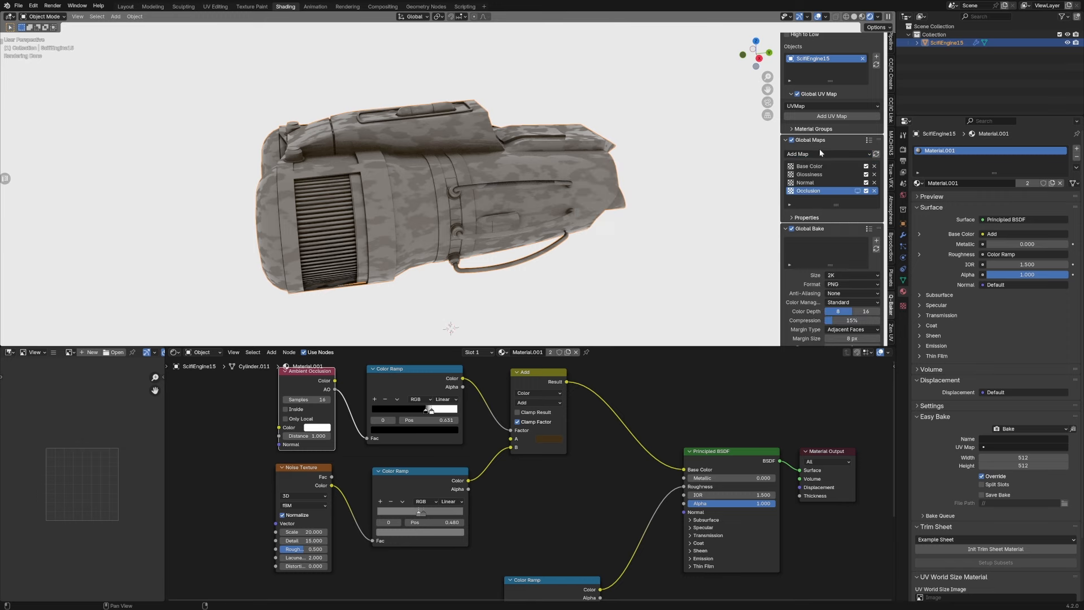
{"action": "left_click", "coordinate": [820, 154]}
{"action": "left_click", "coordinate": [618, 236]}
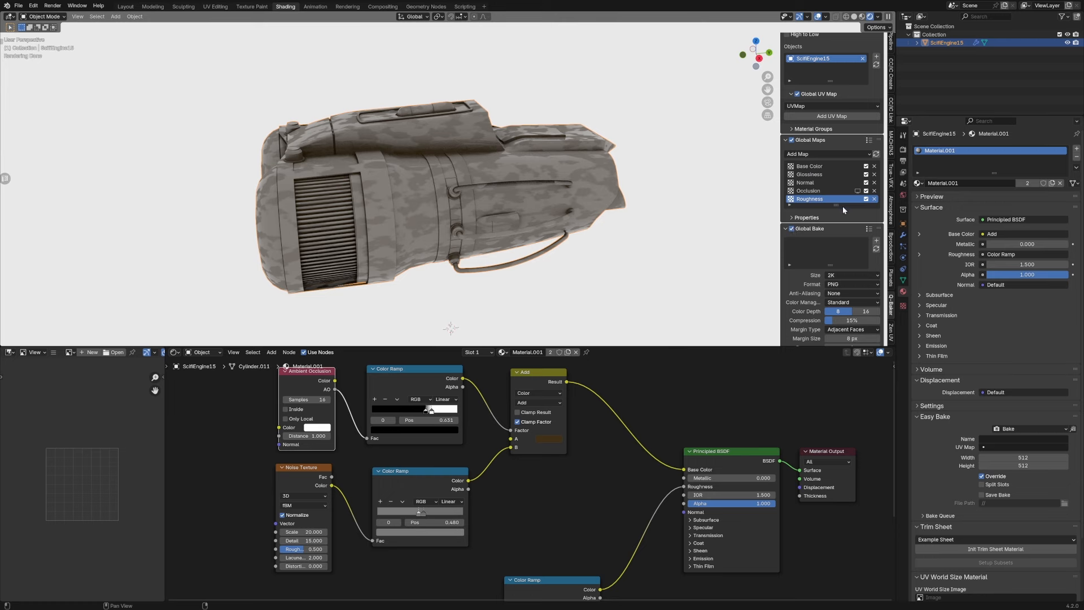
Add the Documents folder as the output location for the global bake.
{"action": "left_click", "coordinate": [876, 240]}
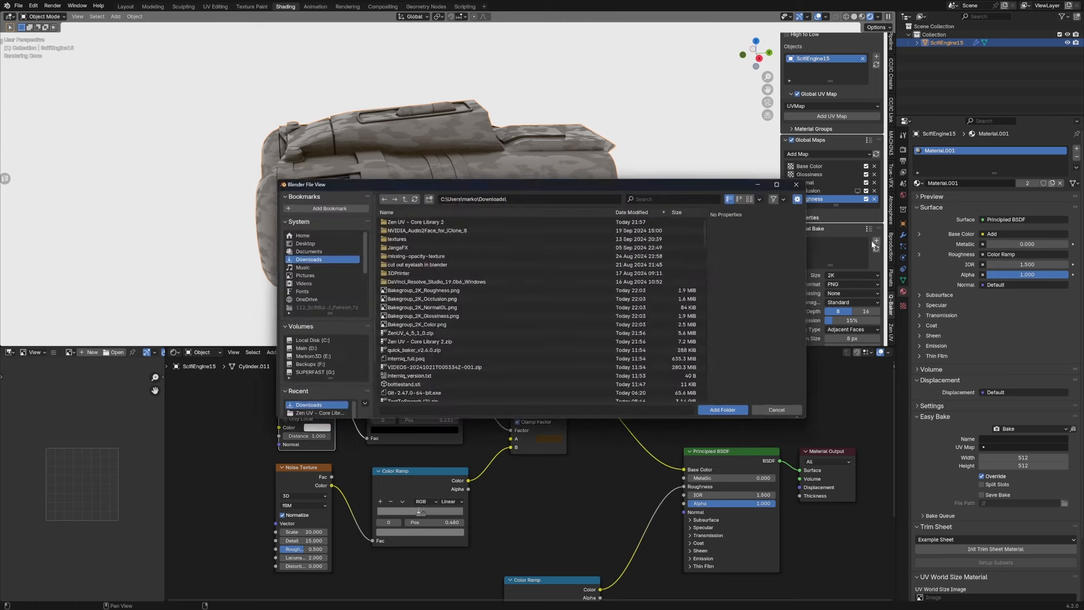
{"action": "left_click", "coordinate": [304, 250]}
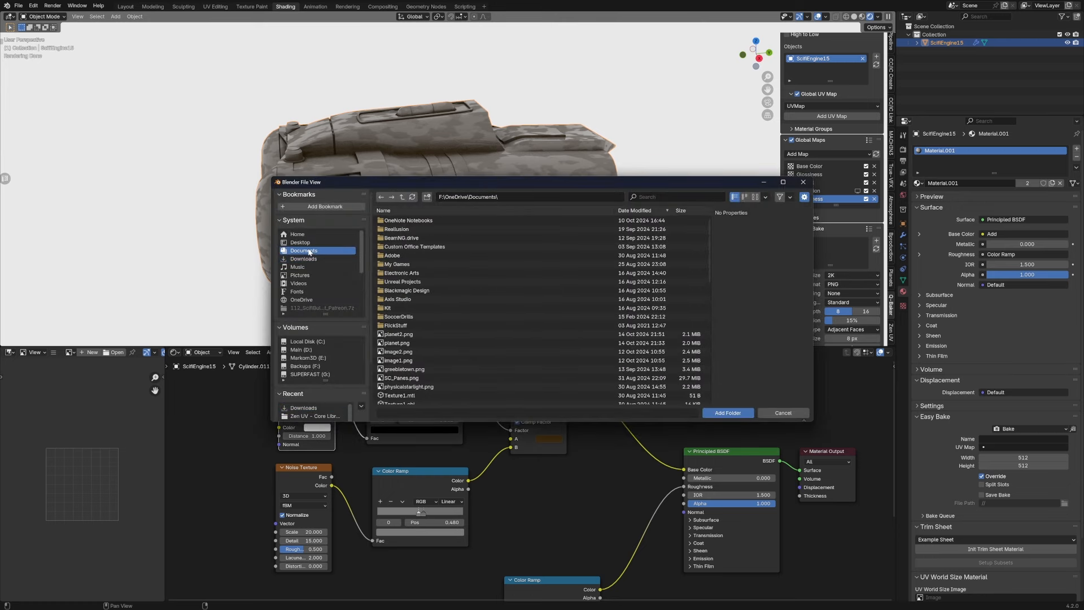
{"action": "left_click", "coordinate": [720, 412]}
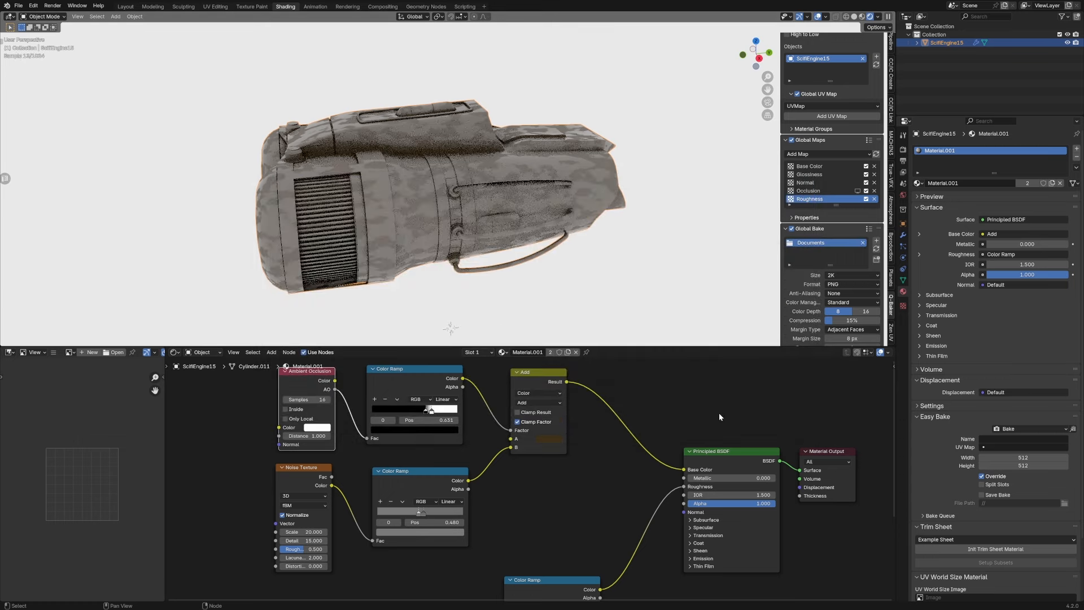
Set the bake size to 4K and bake all the maps.
{"action": "scroll", "coordinate": [837, 230], "scroll_direction": "down", "scroll_amount": 2}
{"action": "left_click", "coordinate": [841, 225]}
{"action": "left_click", "coordinate": [842, 260]}
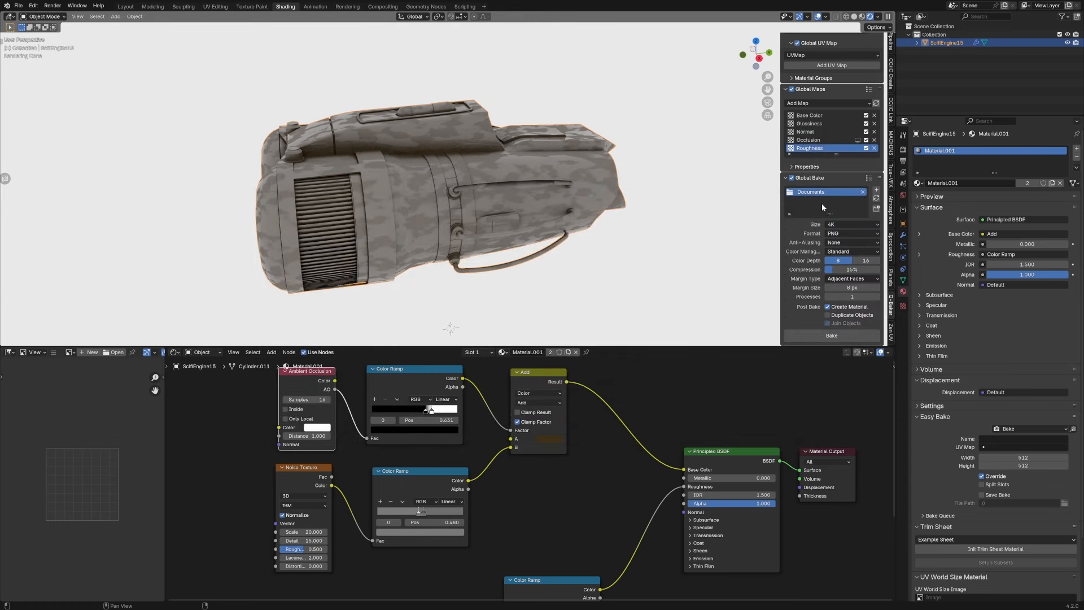
{"action": "scroll", "coordinate": [822, 203], "scroll_direction": "down", "scroll_amount": 1}
{"action": "left_click", "coordinate": [824, 326]}
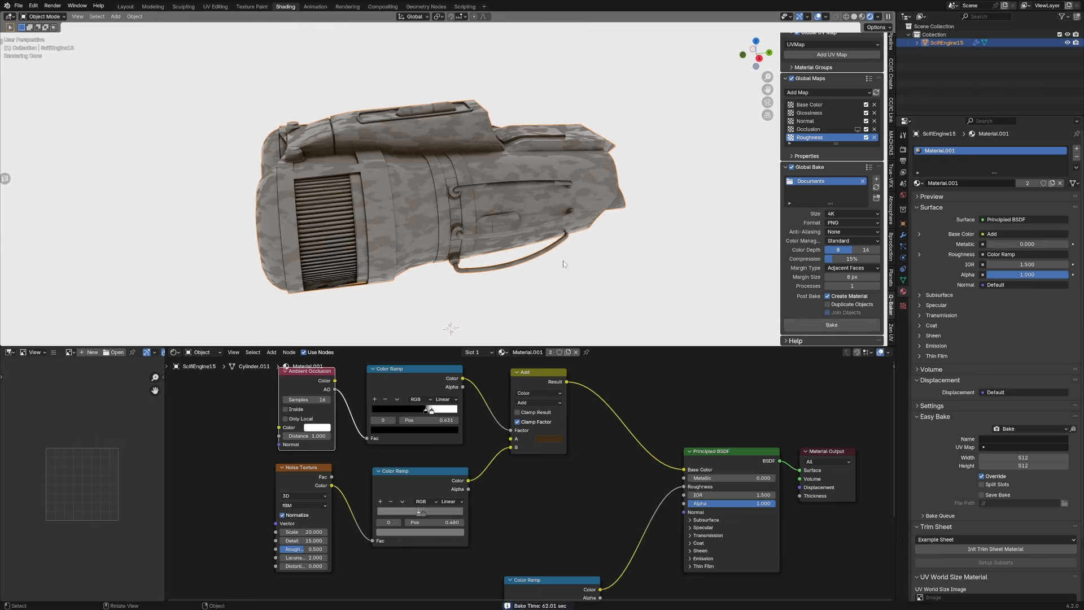
Replace the engine's material with a new one and load the five Bakegroup_4K images from Documents into its Principled BSDF as a texture setup.
{"action": "left_click", "coordinate": [575, 353]}
{"action": "left_click", "coordinate": [539, 352]}
{"action": "left_click", "coordinate": [719, 450]}
{"action": "key", "text": "ctrl+shift+t"}
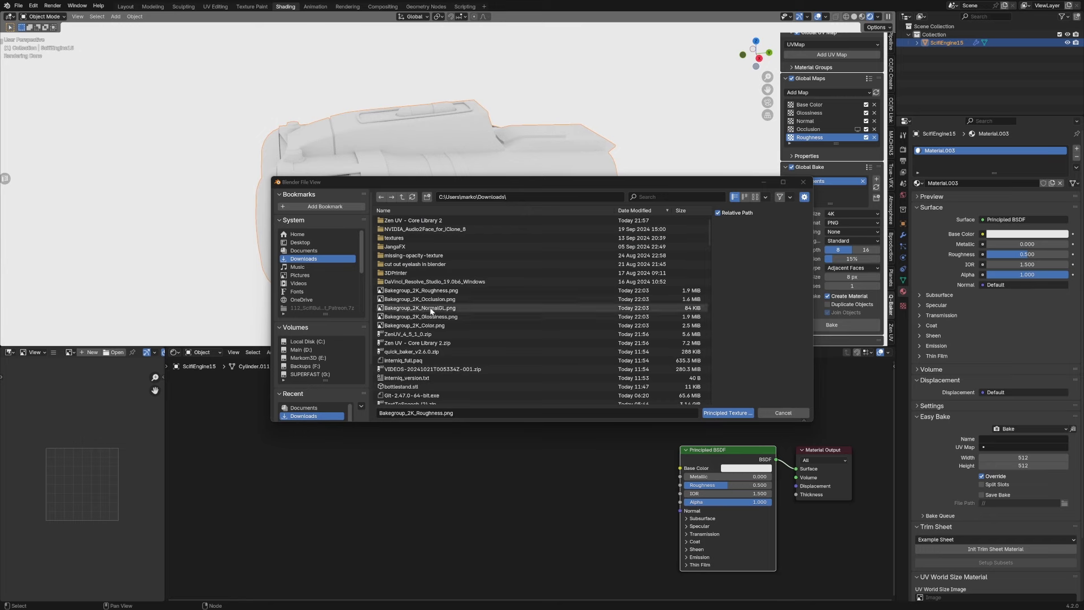
{"action": "left_click", "coordinate": [435, 292]}
{"action": "left_click", "coordinate": [303, 250]}
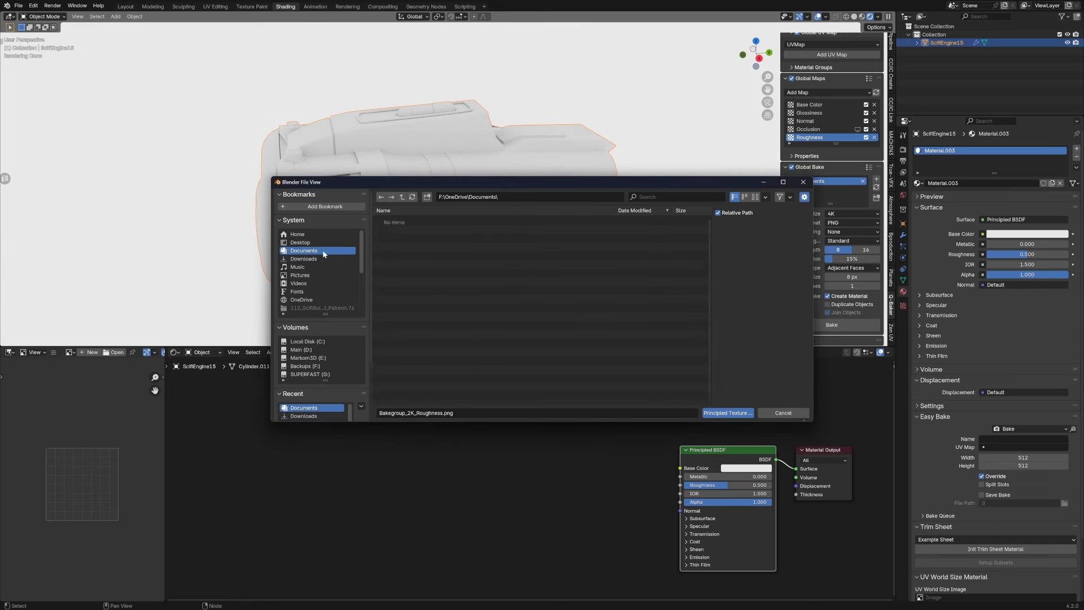
{"action": "left_click", "coordinate": [448, 334]}
{"action": "left_click", "coordinate": [461, 368], "text": "shift"}
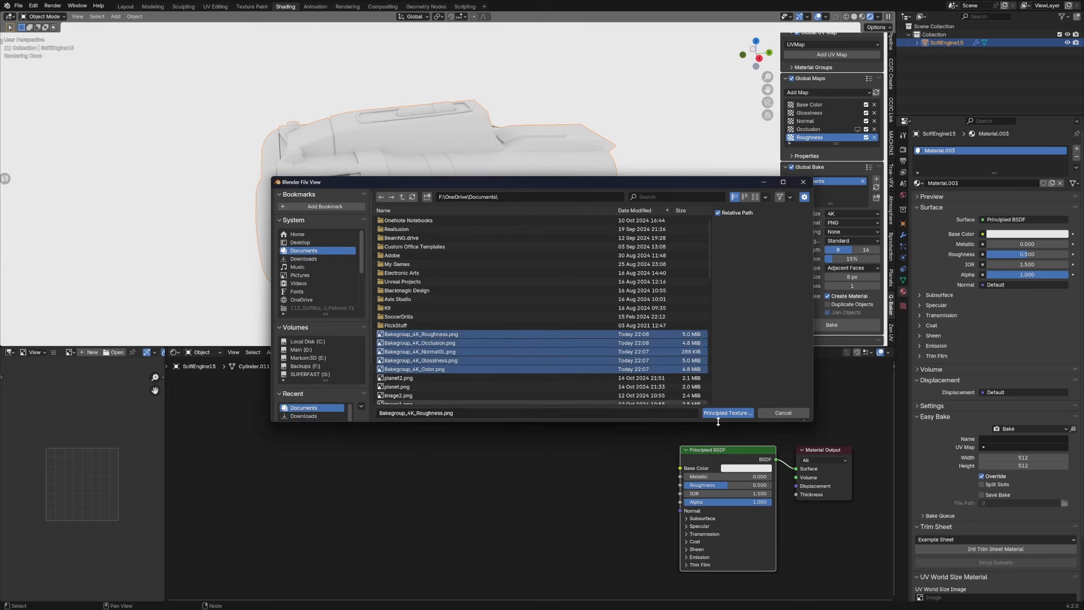
{"action": "left_click", "coordinate": [718, 413]}
Examine the baked textures on the engine and the Bakegroup_4K_Color.png image against its UV layout.
{"action": "middle_click_drag", "start_coordinate": [401, 222], "coordinate": [339, 192]}
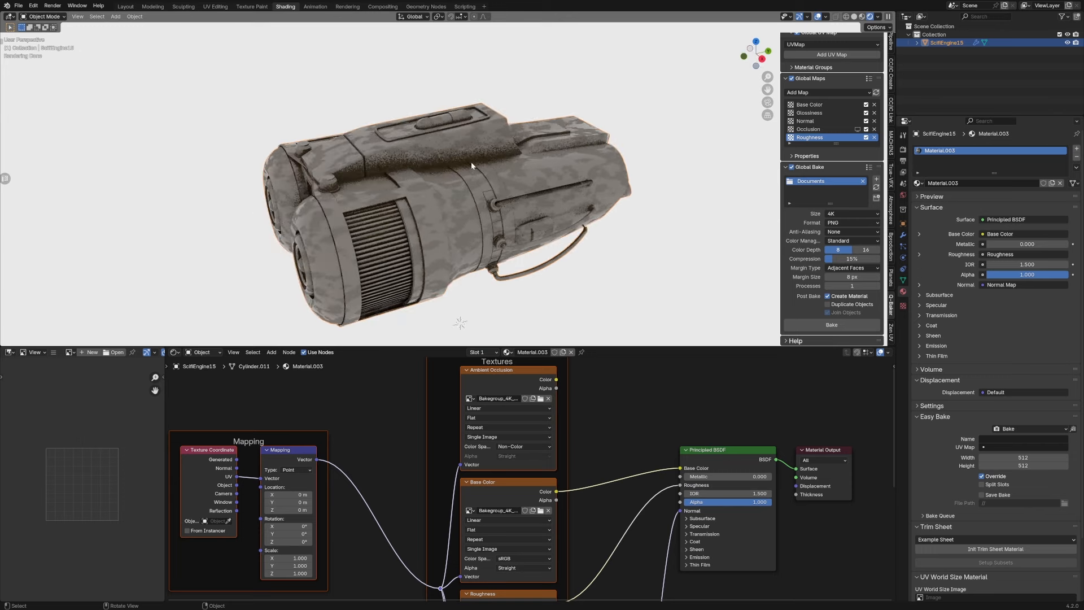
{"action": "left_click", "coordinate": [215, 6]}
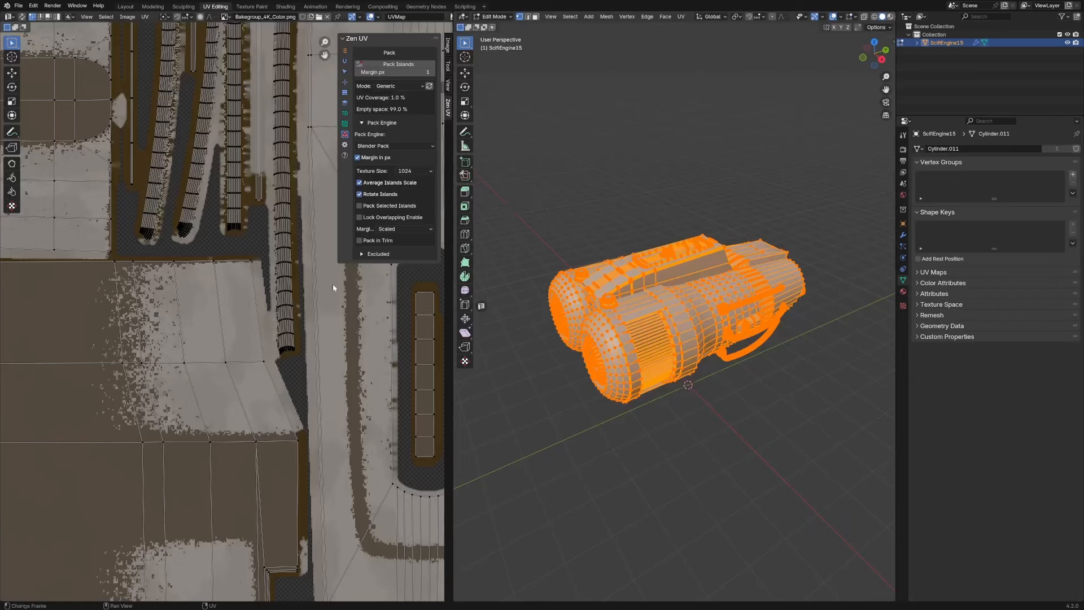
{"action": "scroll", "coordinate": [298, 280], "scroll_direction": "down", "scroll_amount": 3}
{"action": "scroll", "coordinate": [298, 280], "scroll_direction": "down", "scroll_amount": 4}
{"action": "scroll", "coordinate": [242, 326], "scroll_direction": "up", "scroll_amount": 8}
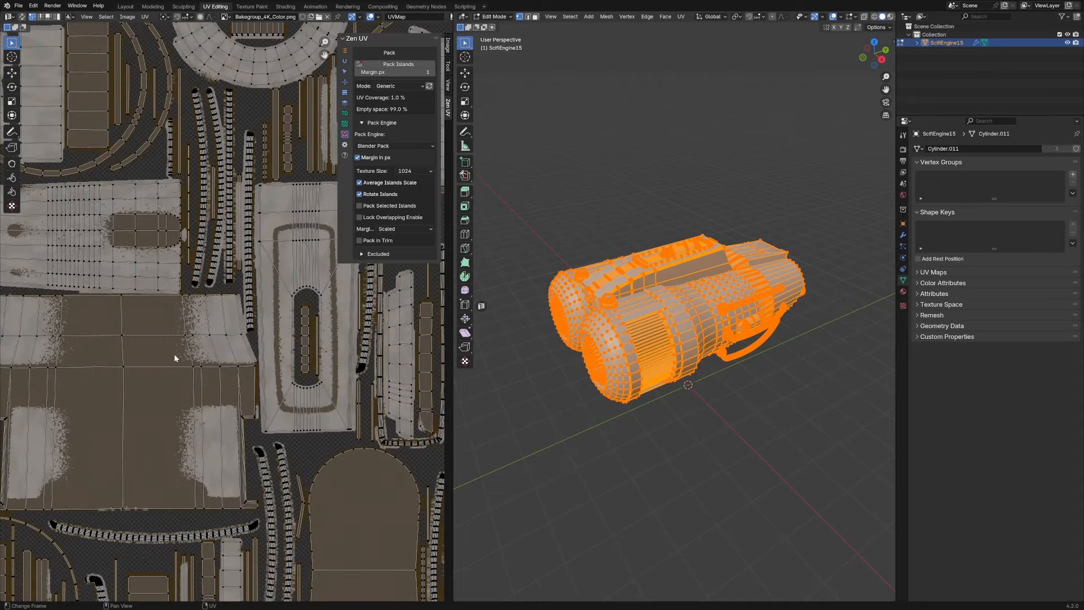
{"action": "left_click", "coordinate": [125, 6]}
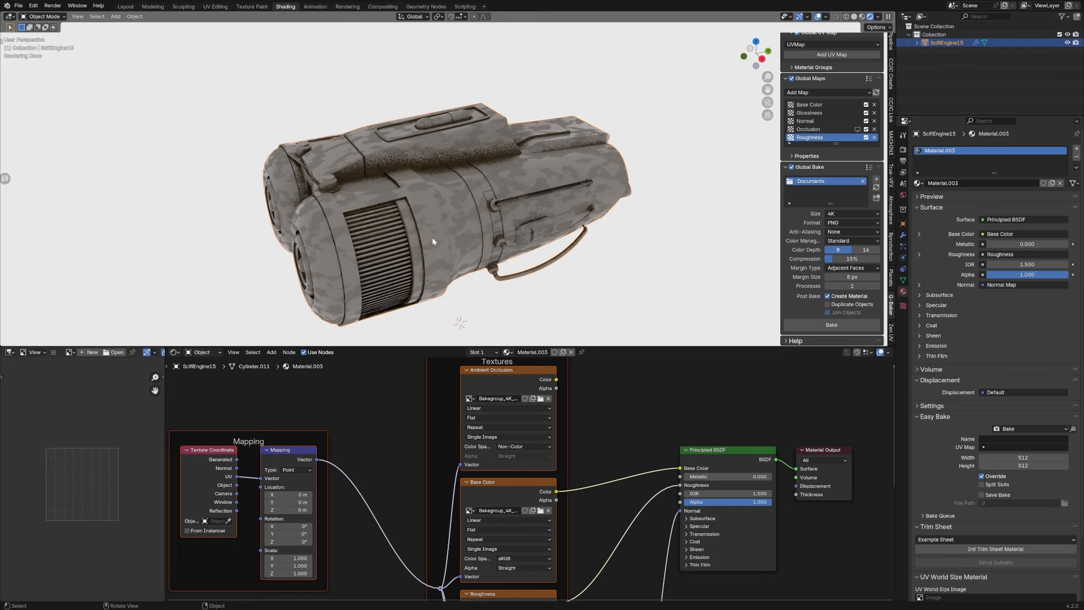
{"action": "middle_click_drag", "start_coordinate": [426, 231], "coordinate": [448, 235]}
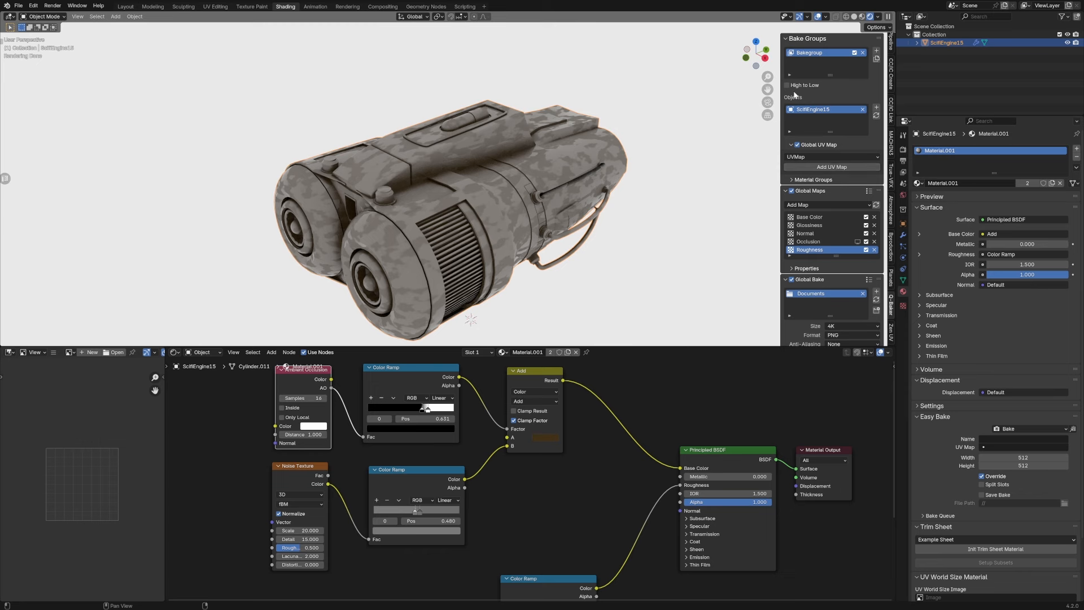
{"action": "scroll", "coordinate": [825, 242], "scroll_direction": "down", "scroll_amount": 3}
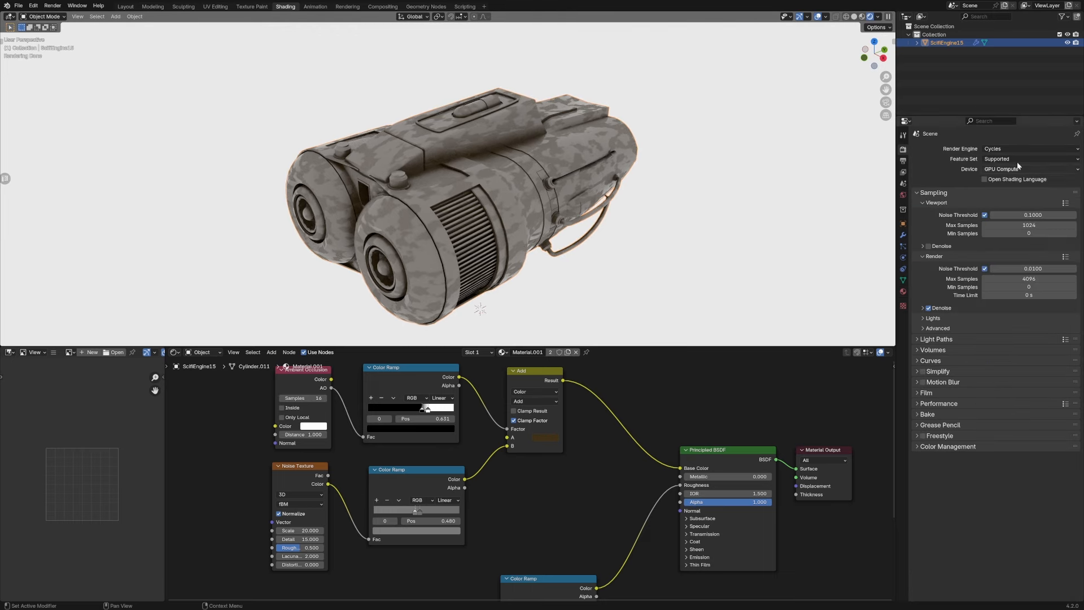
Expand the Cycles bake settings and review the available bake types, leaving Combined selected.
{"action": "left_click", "coordinate": [918, 415]}
{"action": "scroll", "coordinate": [926, 417], "scroll_direction": "down", "scroll_amount": 2}
{"action": "left_click", "coordinate": [1015, 399]}
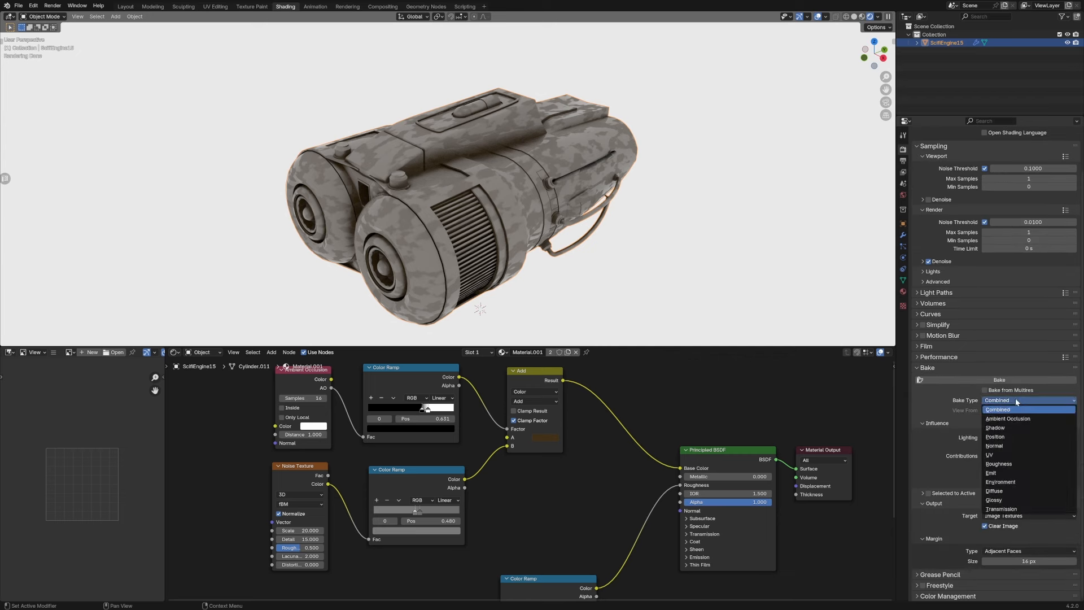
{"action": "left_click", "coordinate": [1015, 398]}
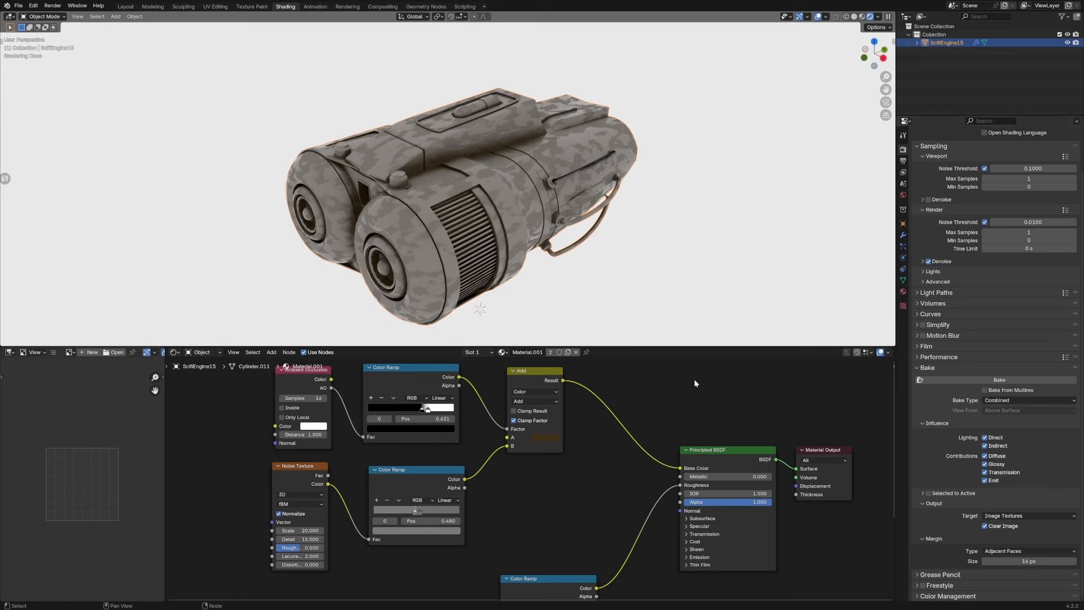
Add an Image Texture node in the empty space above the Principled BSDF node.
{"action": "middle_click_drag", "start_coordinate": [693, 379], "coordinate": [696, 411]}
{"action": "key", "text": "shift+a"}
{"action": "type", "text": "image"}
{"action": "key", "text": "Return"}
{"action": "left_click", "coordinate": [618, 378]}
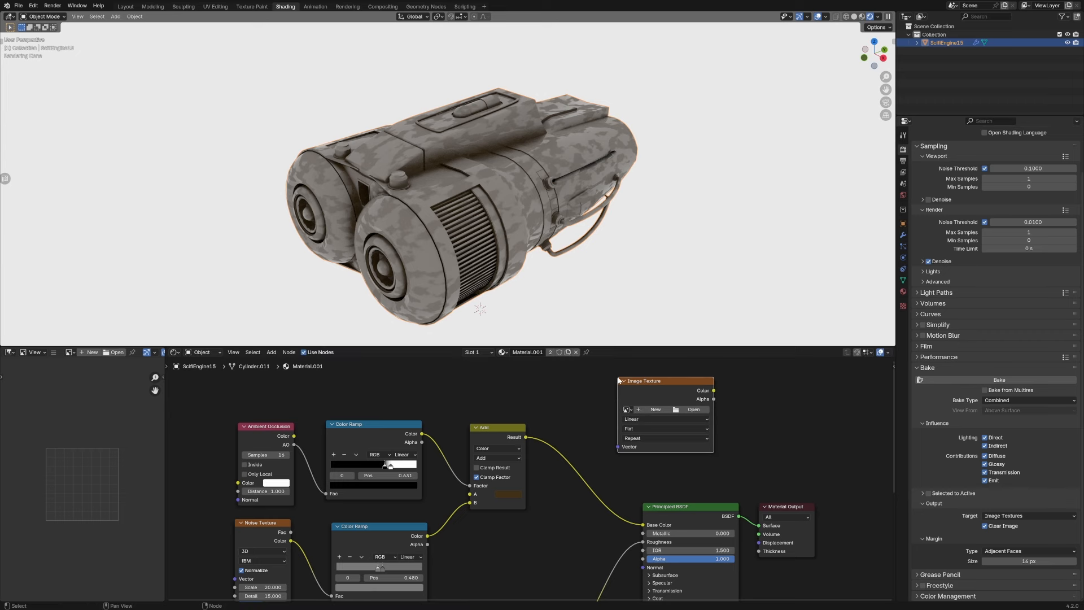
Create a new 4096 by 4096 px image named Bake in the Image Texture node.
{"action": "left_click", "coordinate": [652, 410]}
{"action": "key", "text": "Tab"}
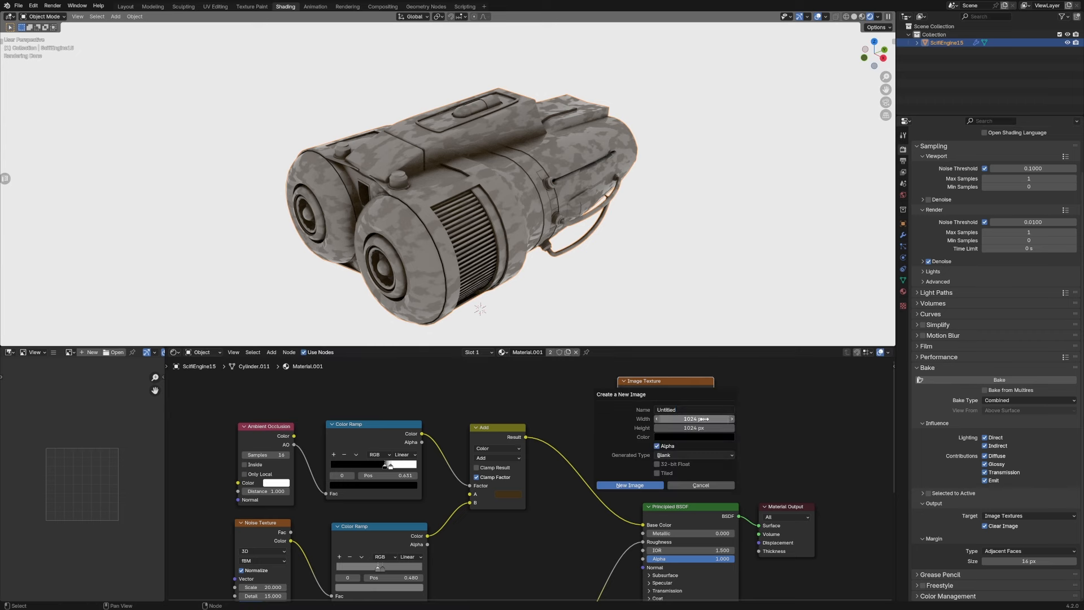
{"action": "type", "text": "4096"}
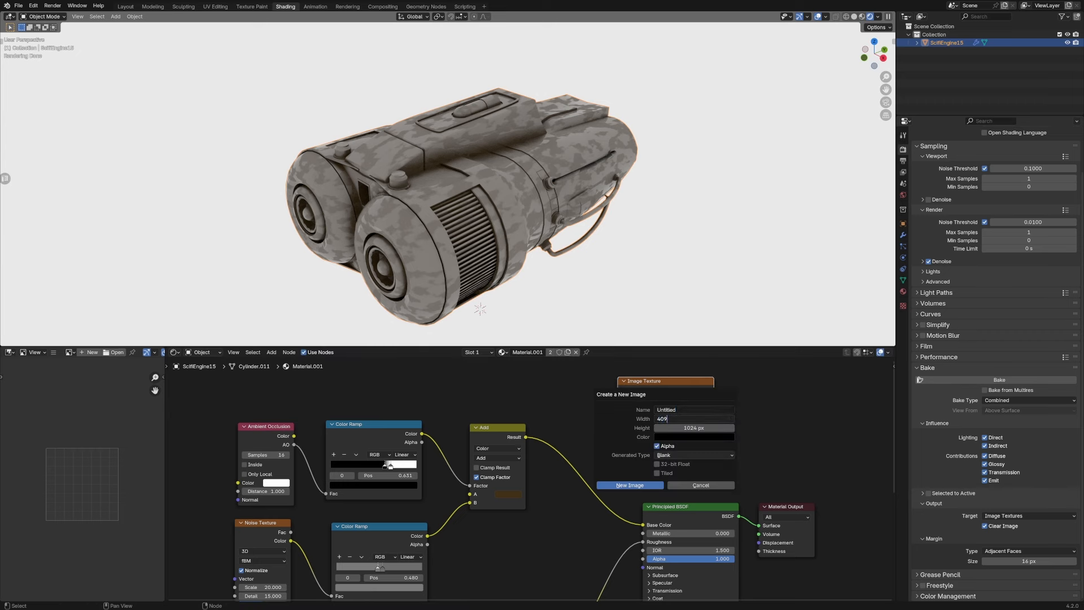
{"action": "key", "text": "Tab"}
{"action": "type", "text": "4096"}
{"action": "key", "text": "Return"}
{"action": "double_click", "coordinate": [674, 409]}
{"action": "type", "text": "Bake"}
{"action": "key", "text": "Return"}
{"action": "left_click", "coordinate": [629, 485]}
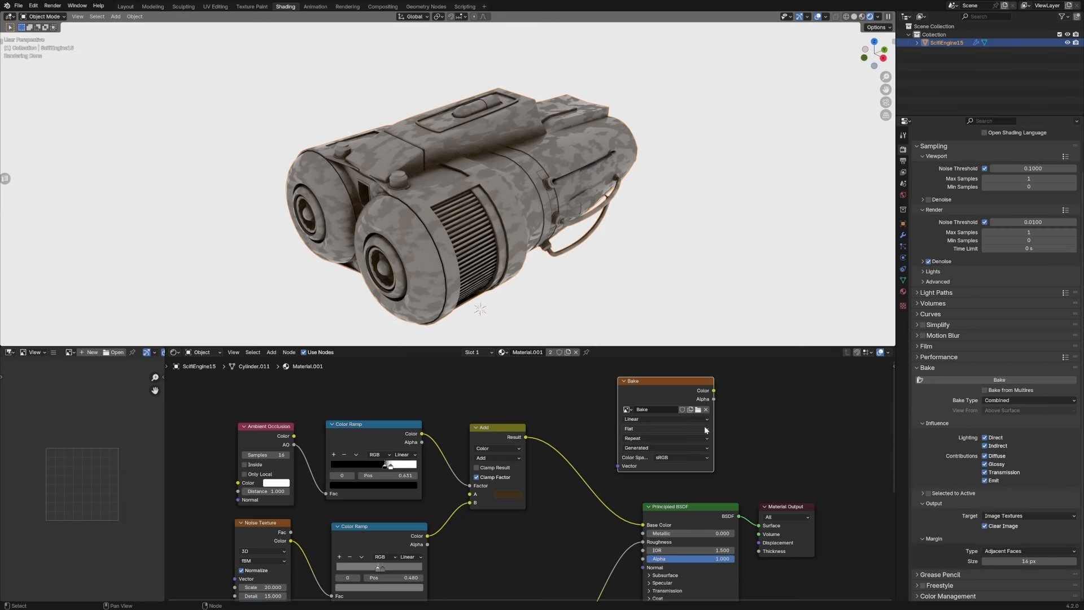
Make the Bake image texture node active, set the bake type to Diffuse, and bake the engine's material into it.
{"action": "left_click", "coordinate": [480, 428]}
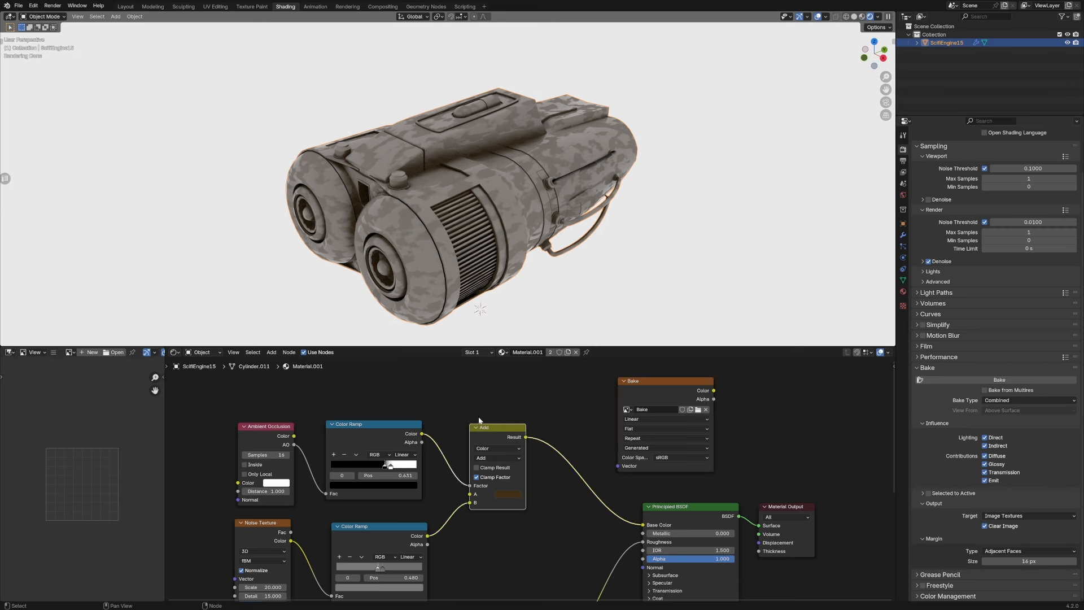
{"action": "left_click", "coordinate": [640, 391]}
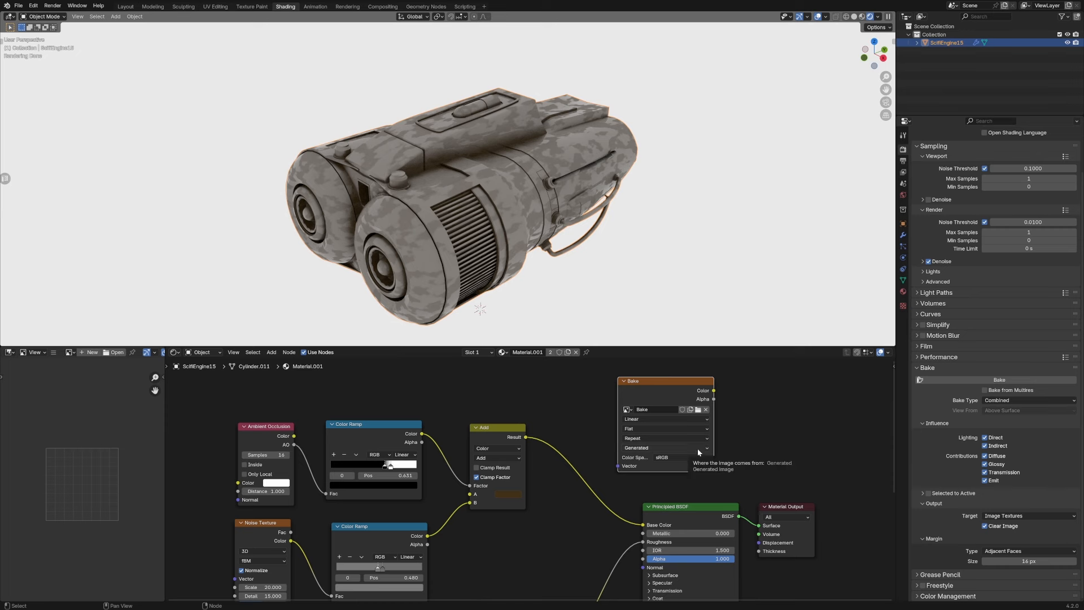
{"action": "left_click", "coordinate": [1027, 401]}
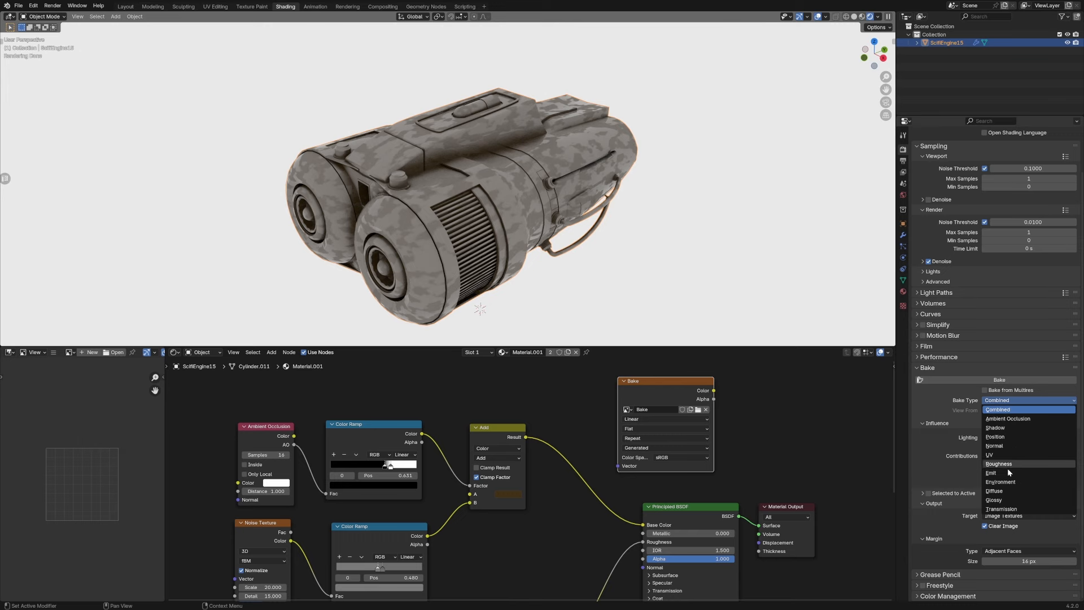
{"action": "left_click", "coordinate": [1004, 401]}
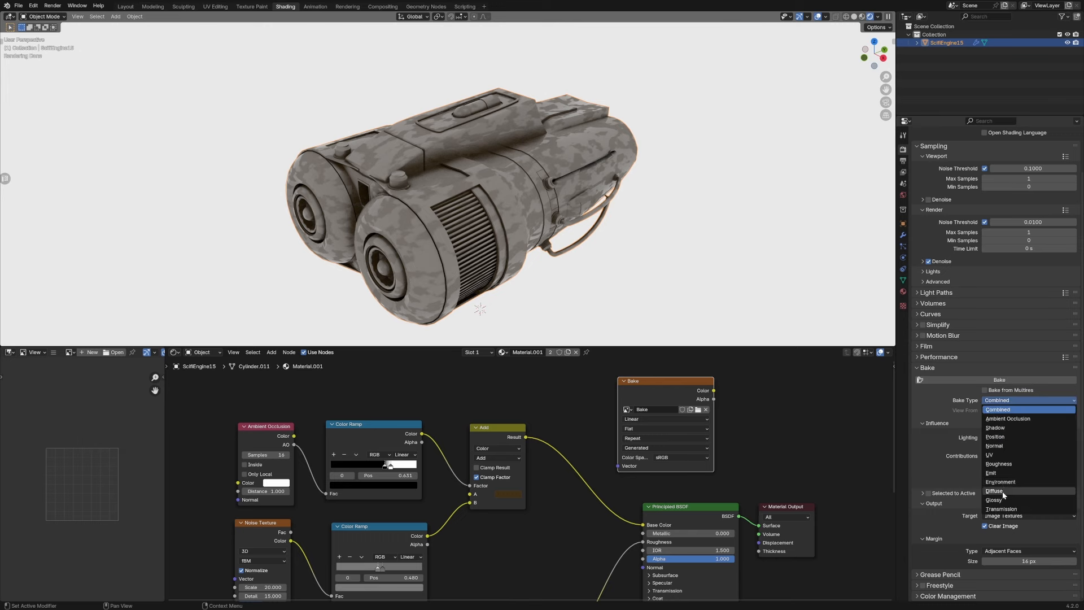
{"action": "left_click", "coordinate": [1002, 491]}
{"action": "left_click", "coordinate": [986, 406]}
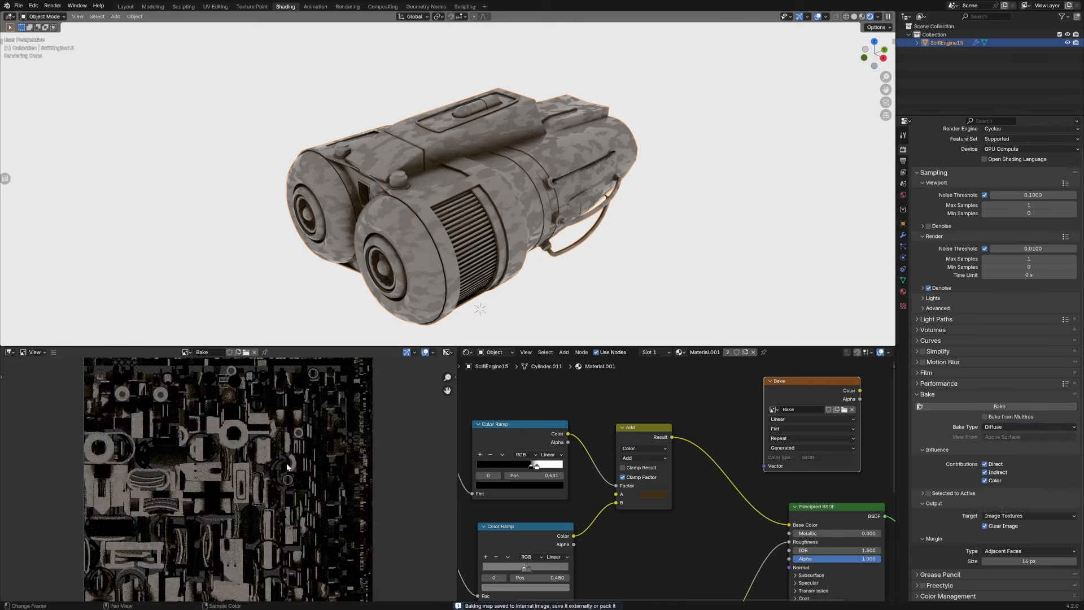
Check the baked diffuse map and save it as Bake_D.png in the Documents folder.
{"action": "scroll", "coordinate": [245, 444], "scroll_direction": "down", "scroll_amount": 4}
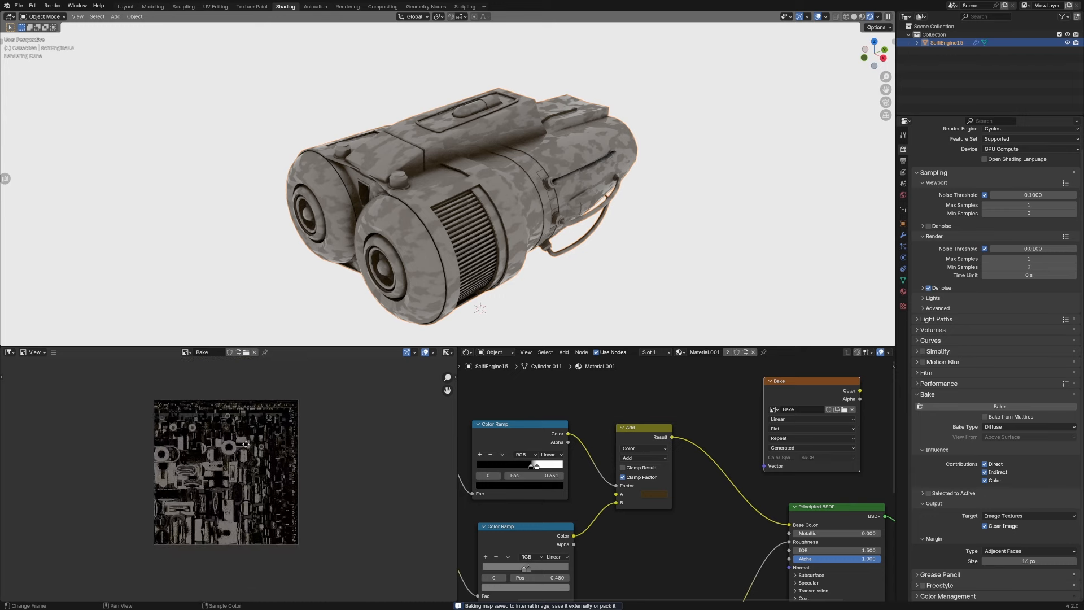
{"action": "scroll", "coordinate": [245, 444], "scroll_direction": "up", "scroll_amount": 3}
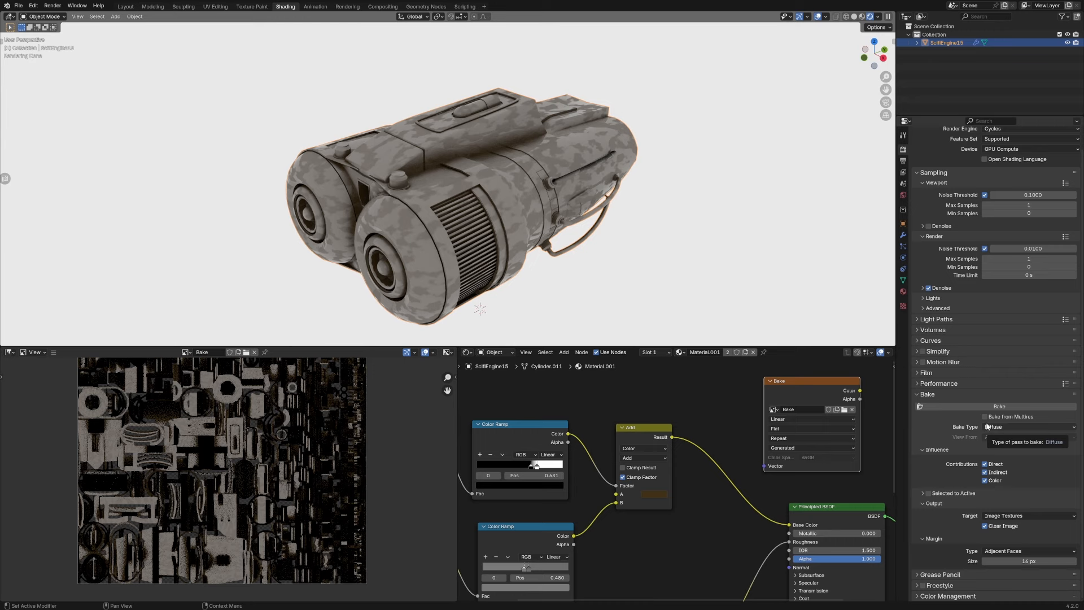
{"action": "left_click", "coordinate": [53, 352]}
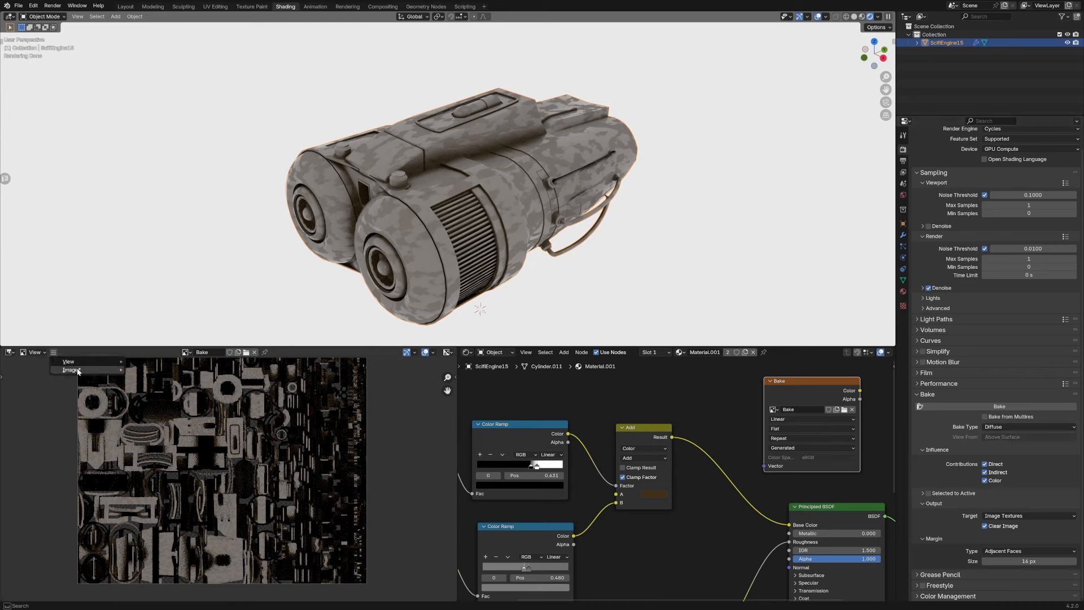
{"action": "mouse_move", "coordinate": [79, 371]}
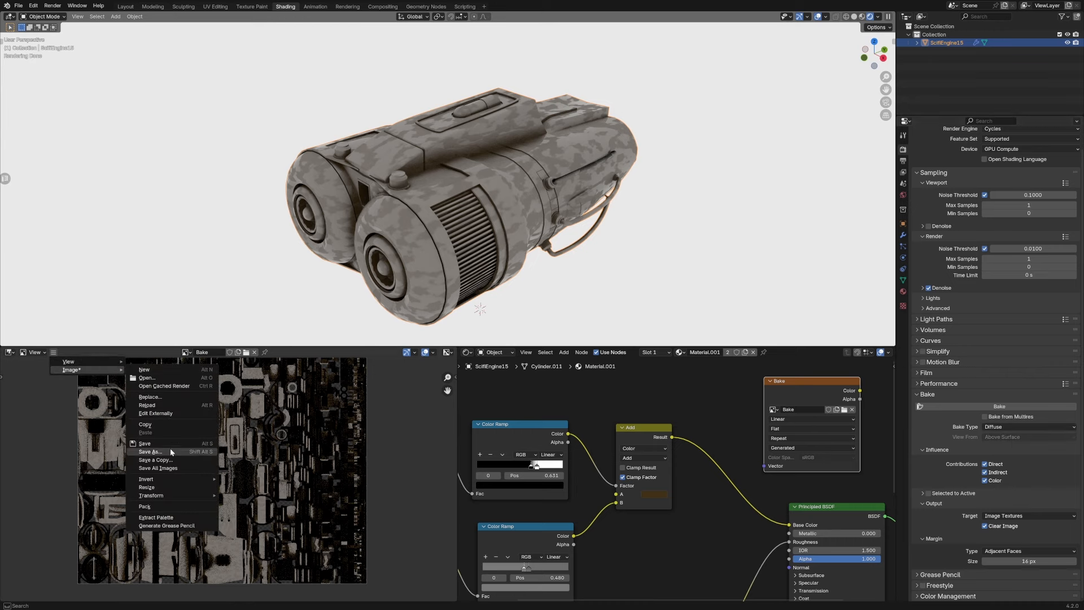
{"action": "left_click", "coordinate": [150, 452]}
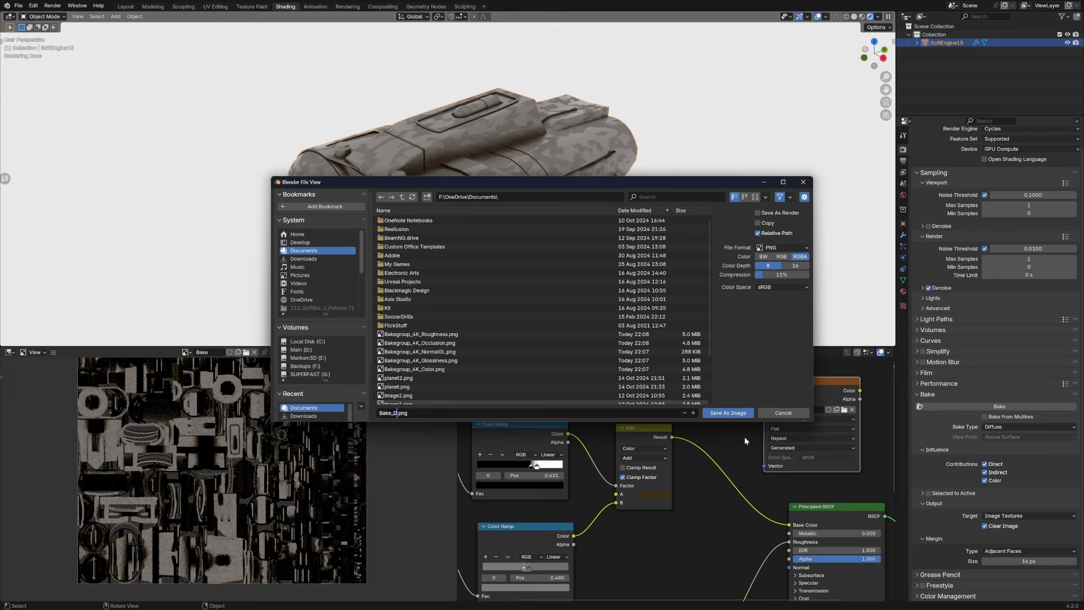
{"action": "left_click", "coordinate": [744, 413]}
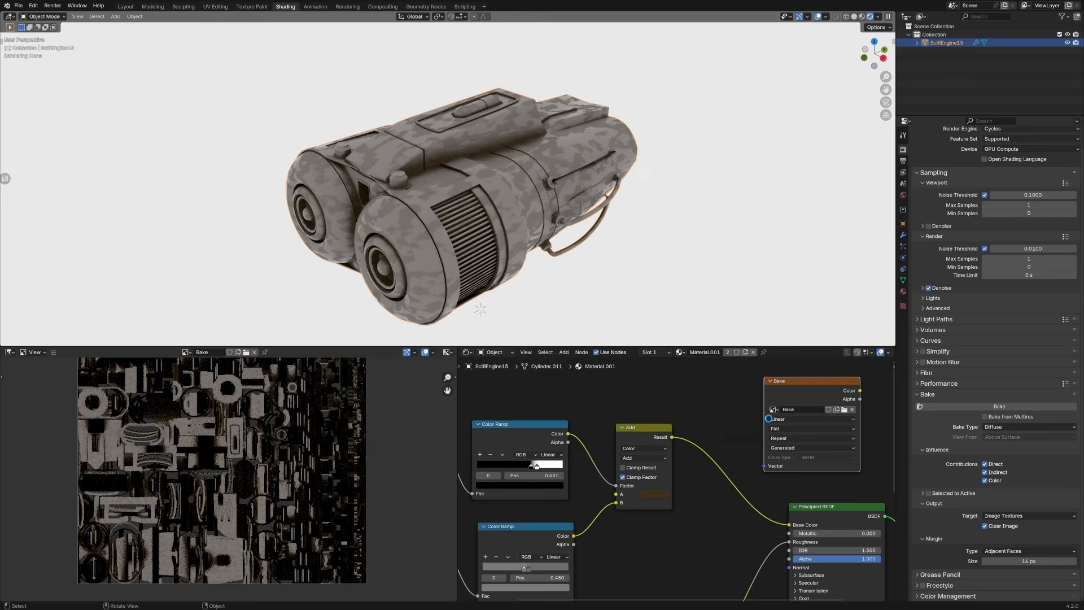
Set the bake type to Ambient Occlusion and bake it into the Bake image.
{"action": "left_click", "coordinate": [1001, 427]}
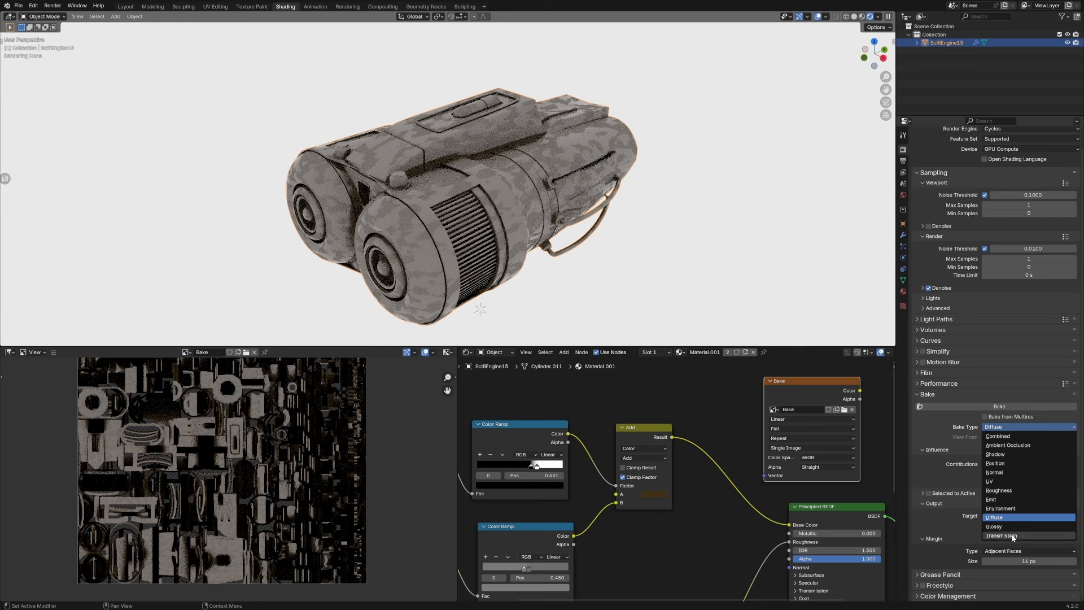
{"action": "left_click", "coordinate": [1008, 445]}
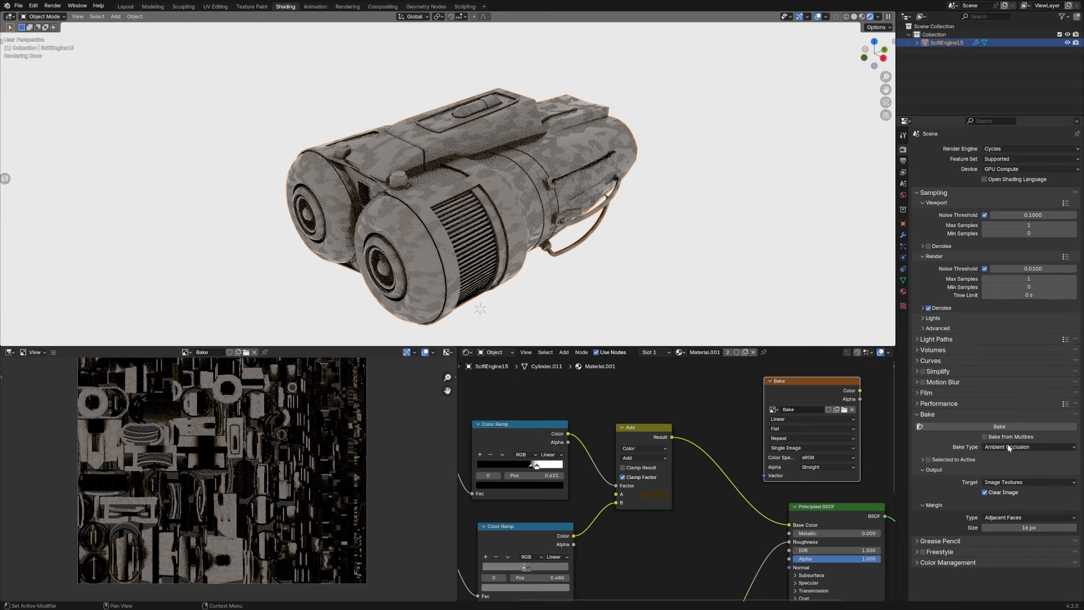
{"action": "left_click", "coordinate": [1001, 428]}
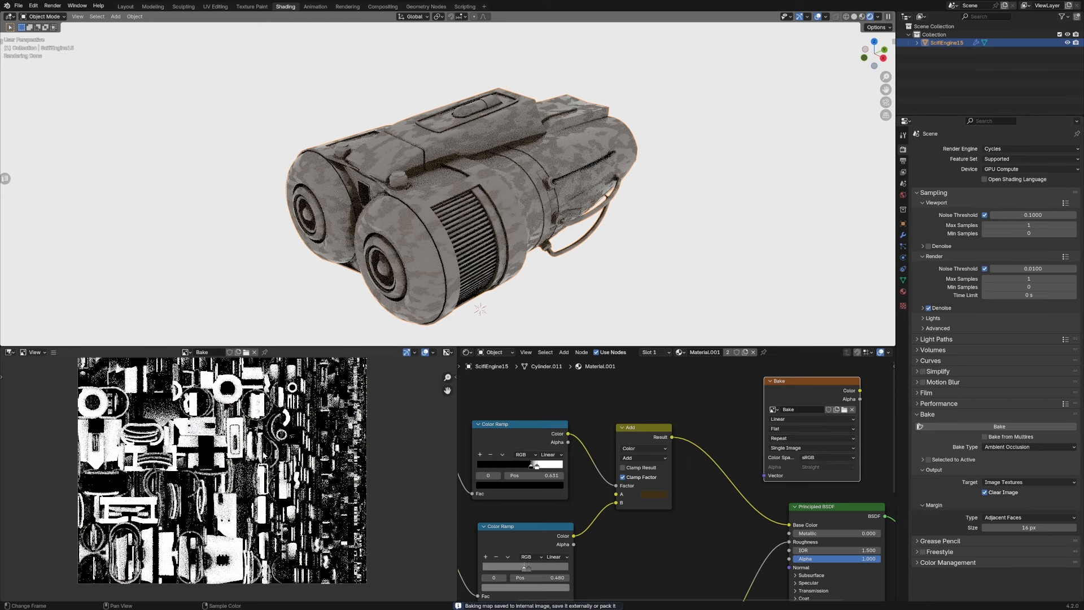
Save the baked ambient occlusion image as Bake_AO.png in the Documents folder.
{"action": "left_click", "coordinate": [53, 352]}
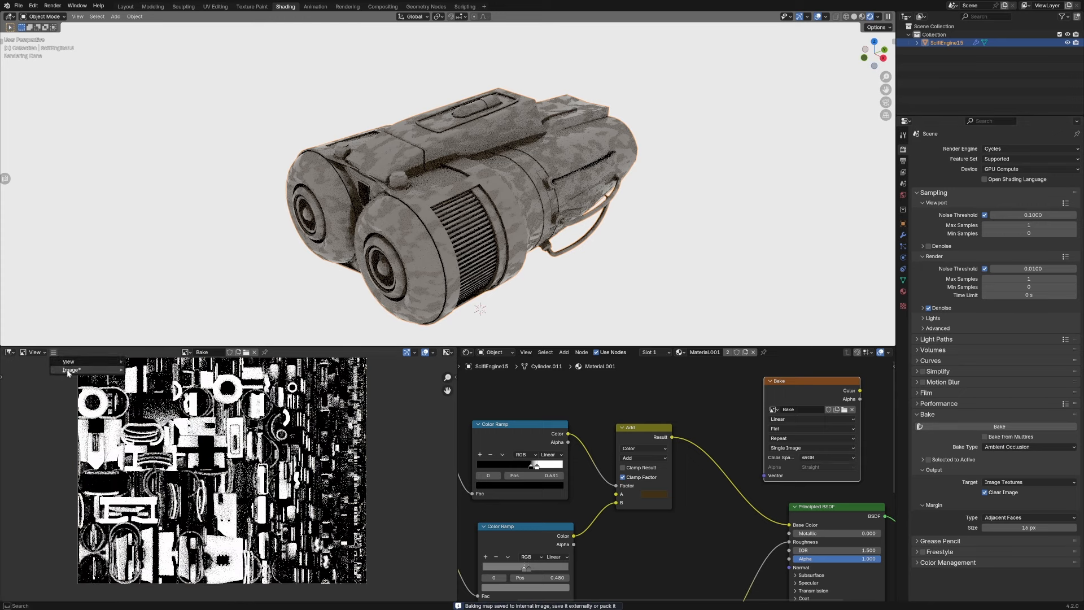
{"action": "mouse_move", "coordinate": [68, 371]}
{"action": "left_click", "coordinate": [150, 451]}
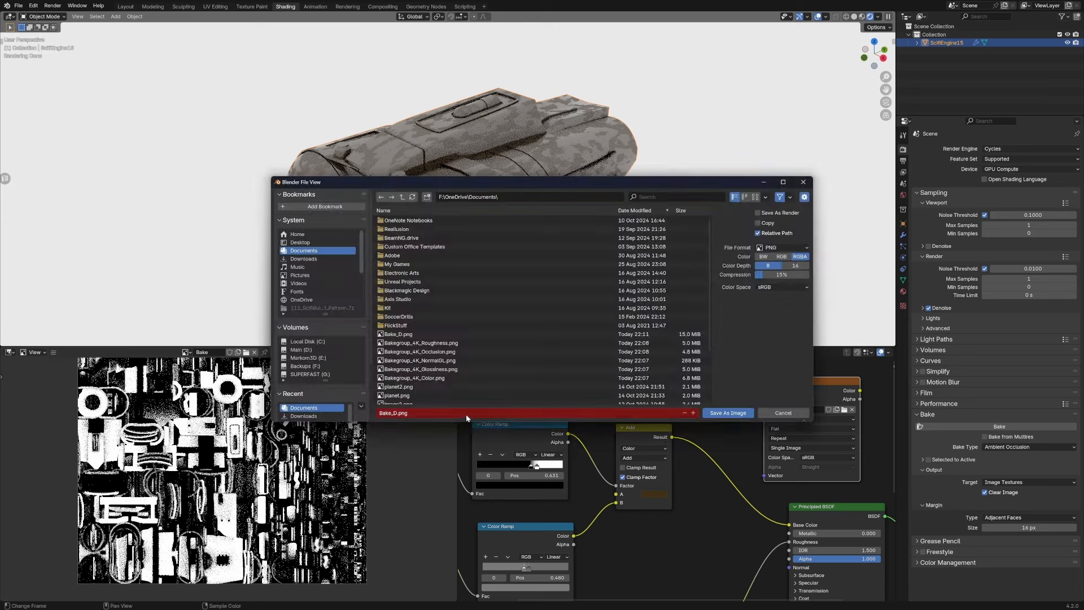
{"action": "left_click", "coordinate": [396, 414]}
{"action": "key", "text": "BackSpace"}
{"action": "type", "text": "AO"}
{"action": "key", "text": "Return"}
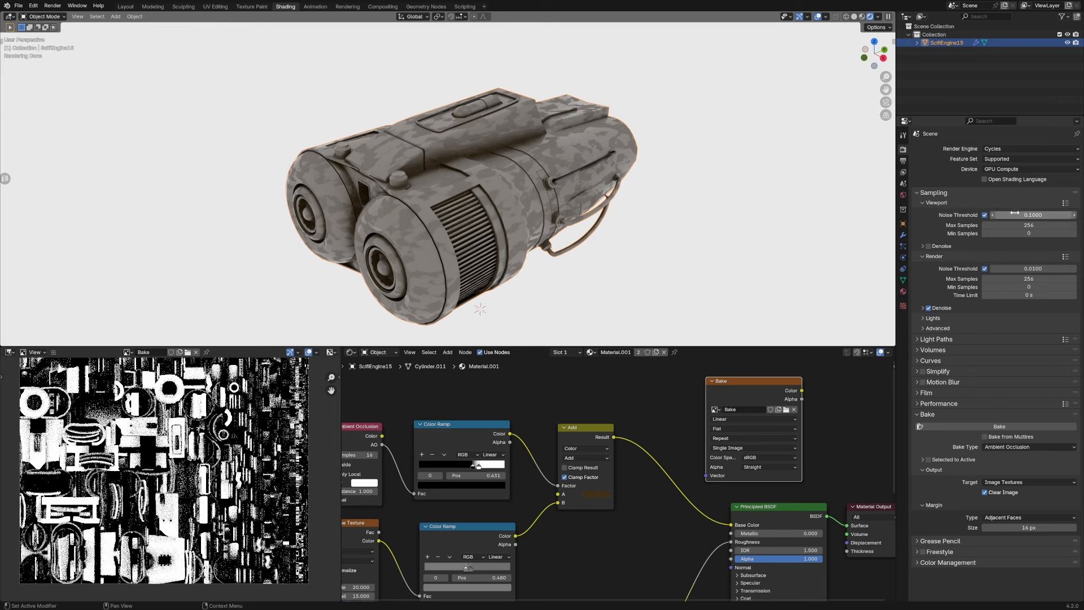
Rebake the Ambient Occlusion map and then the Diffuse map into the Bake image with 256 max samples.
{"action": "left_click", "coordinate": [1019, 424]}
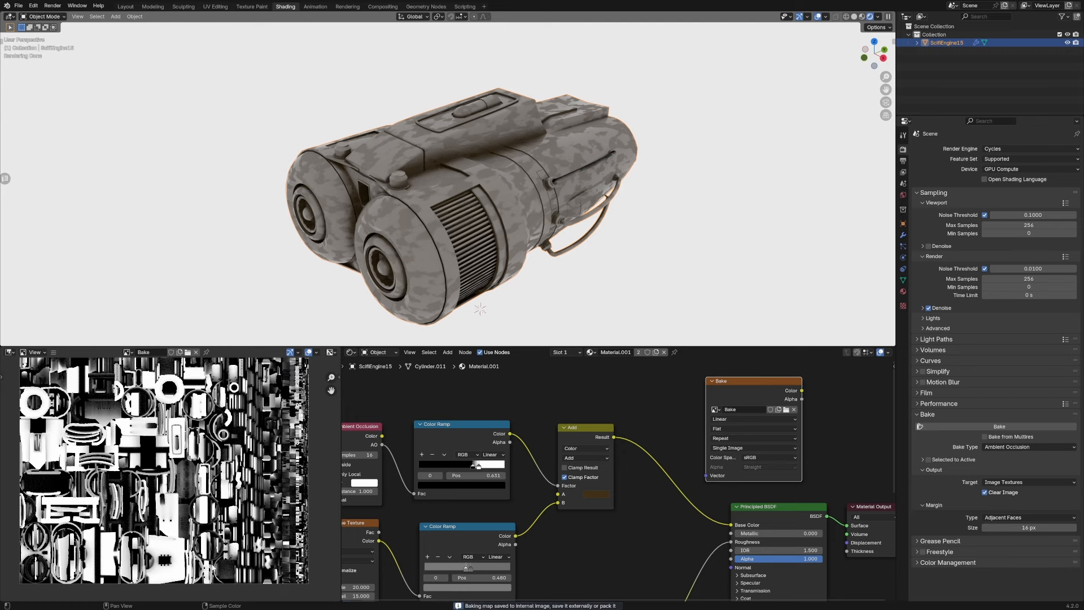
{"action": "left_click", "coordinate": [55, 352]}
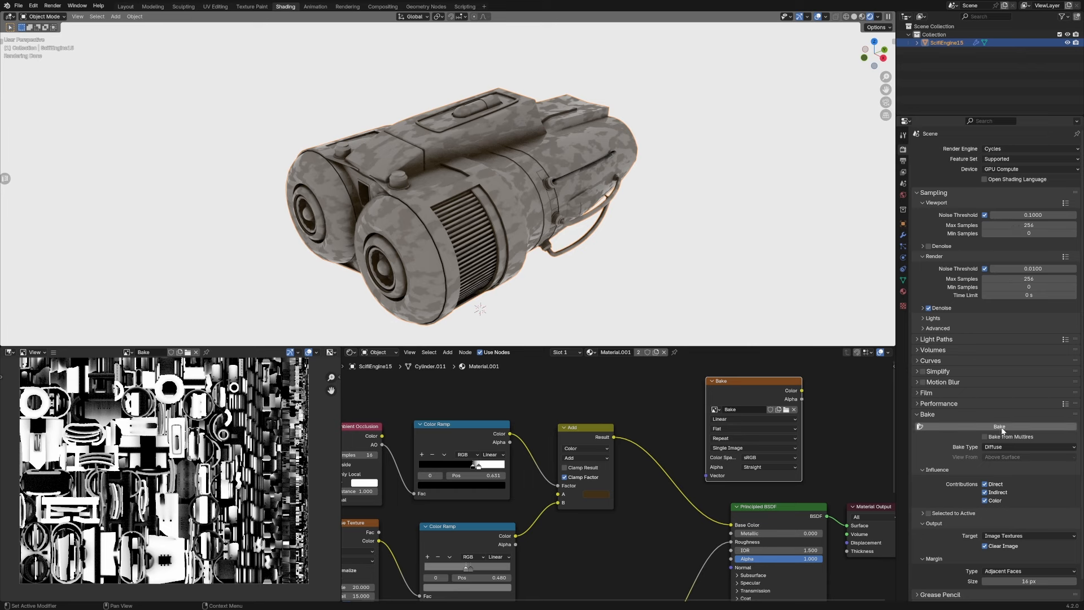
{"action": "left_click", "coordinate": [1002, 427]}
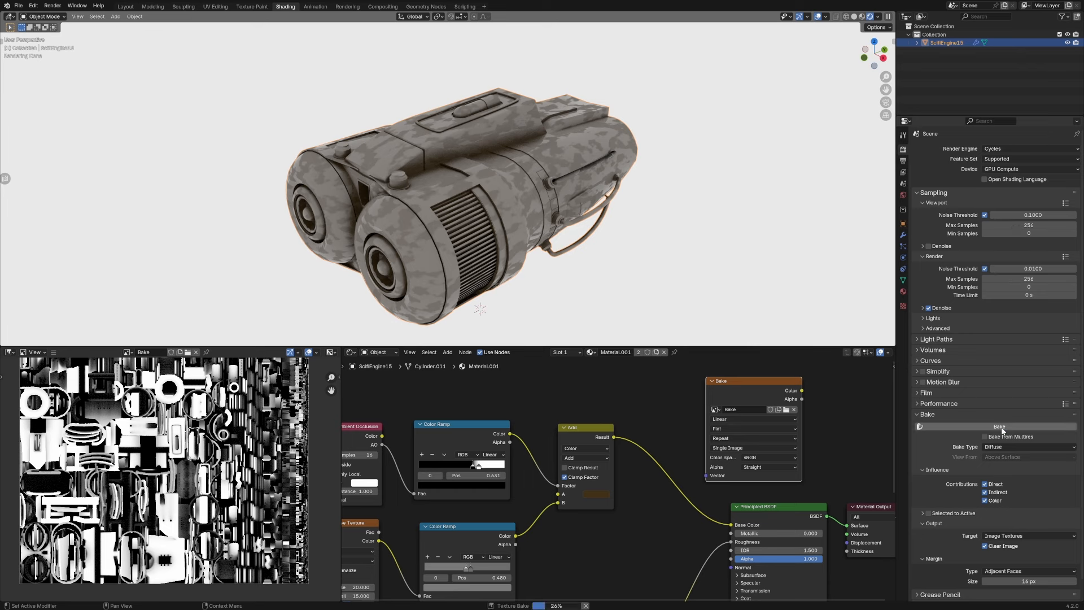